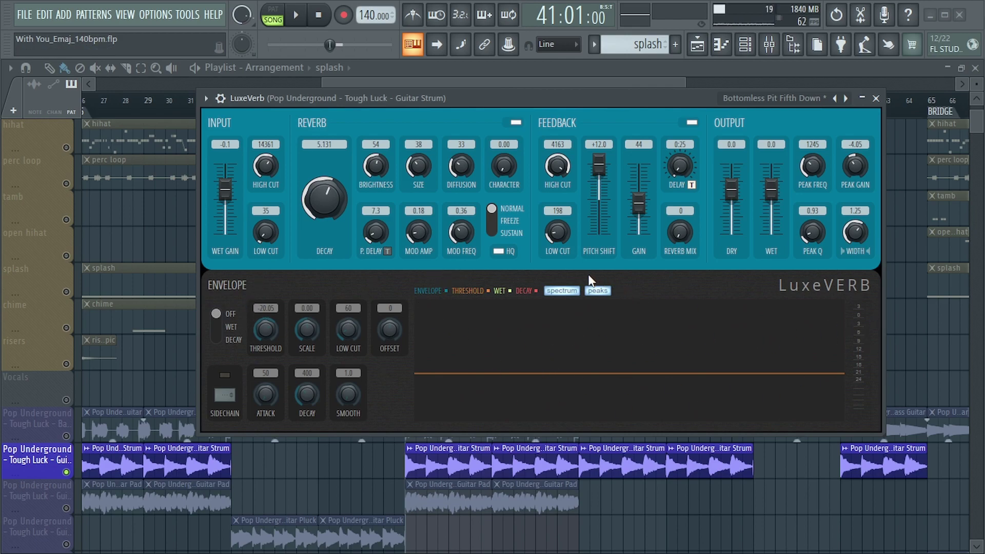
Try the reverb envelope in Wet mode and in Decay mode
{"action": "left_click", "coordinate": [566, 292]}
{"action": "left_click", "coordinate": [564, 292]}
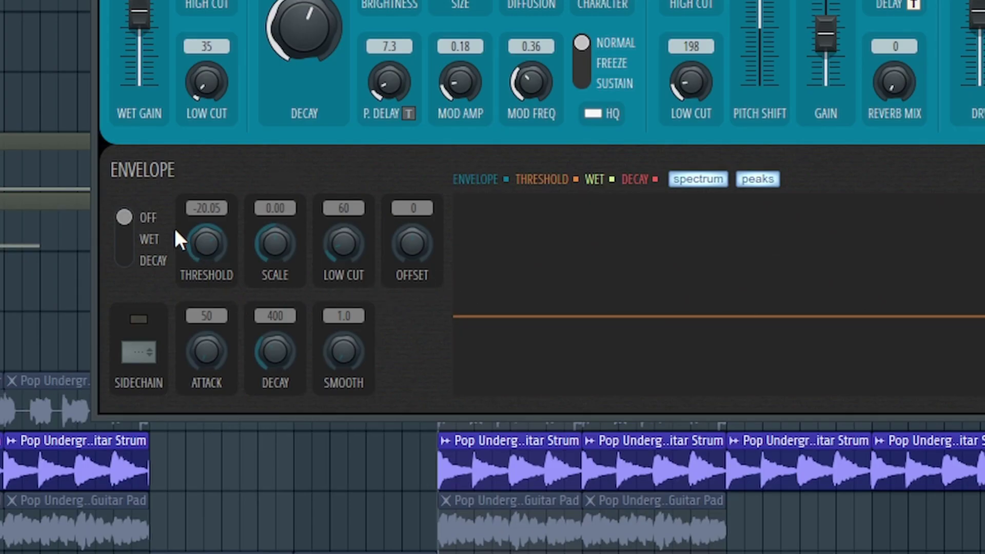
{"action": "left_click", "coordinate": [125, 221]}
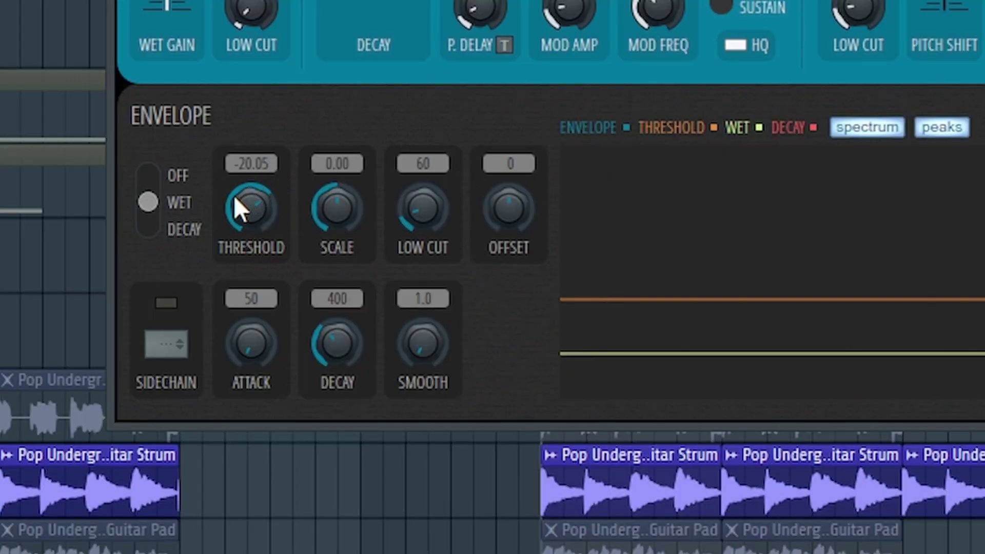
{"action": "left_click", "coordinate": [148, 212]}
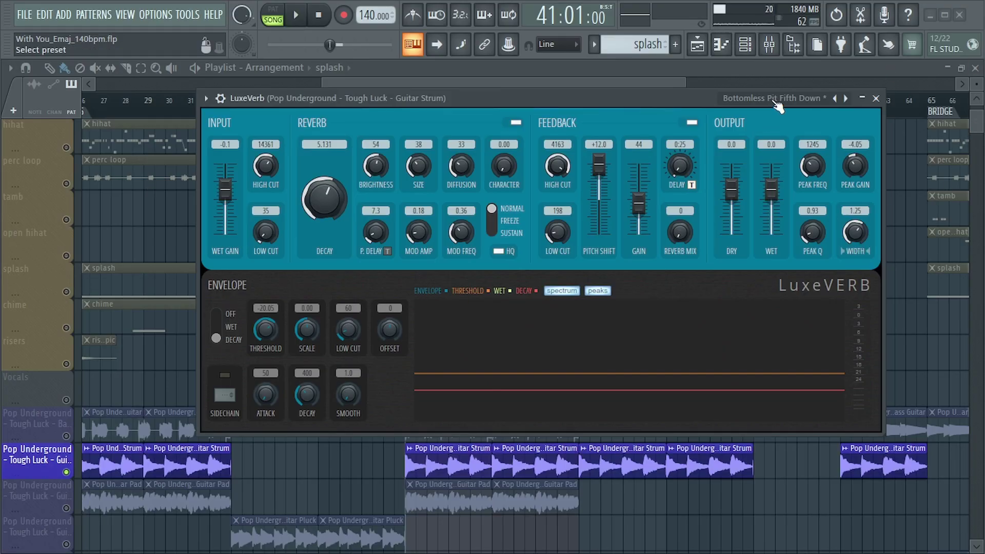
Load the Drum Plate reverb preset and collapse the envelope section of the plugin window
{"action": "left_click", "coordinate": [772, 98]}
{"action": "left_click", "coordinate": [874, 249]}
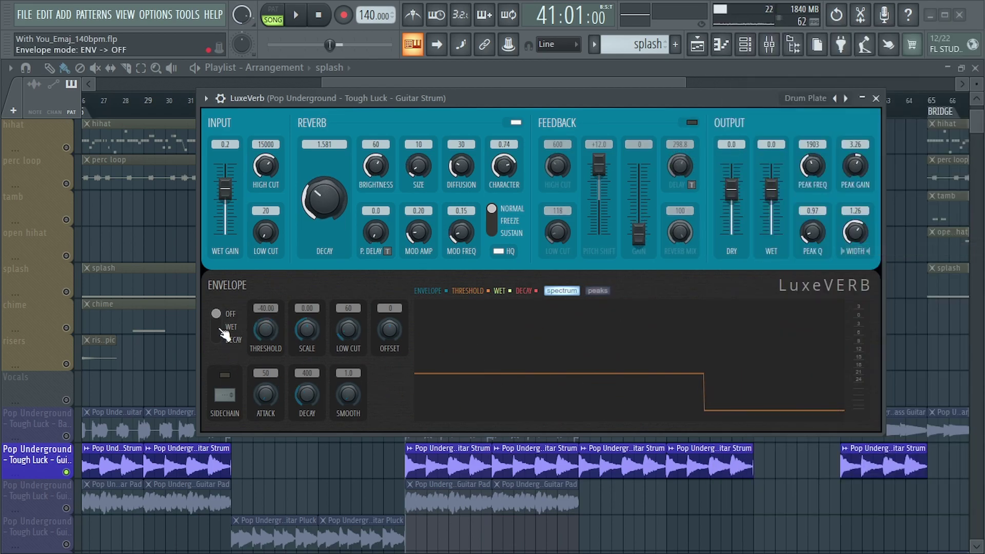
{"action": "left_click_drag", "start_coordinate": [597, 434], "coordinate": [598, 272]}
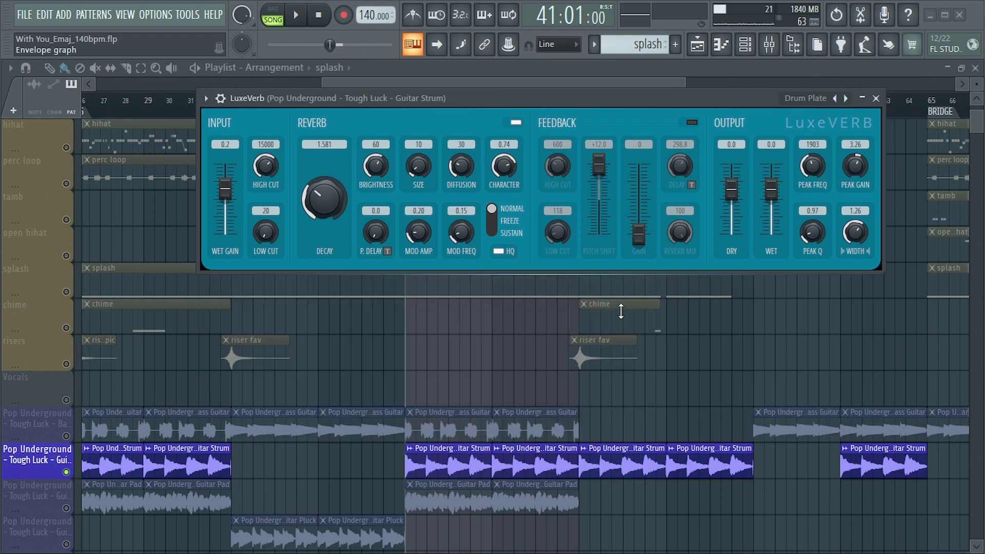
{"action": "left_click_drag", "start_coordinate": [671, 113], "coordinate": [653, 167]}
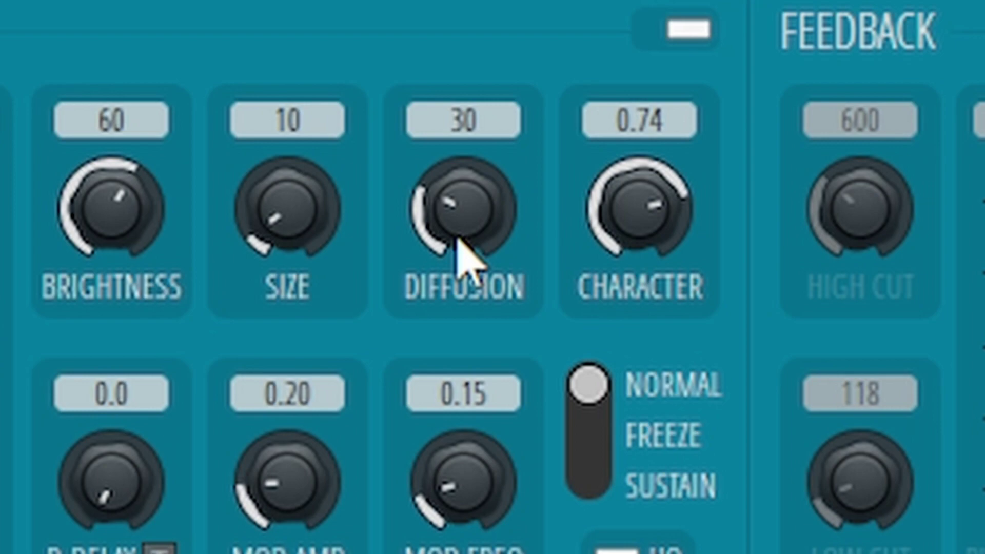
Raise the reverb diffusion to 84
{"action": "scroll", "coordinate": [465, 257], "scroll_direction": "up", "scroll_amount": 8}
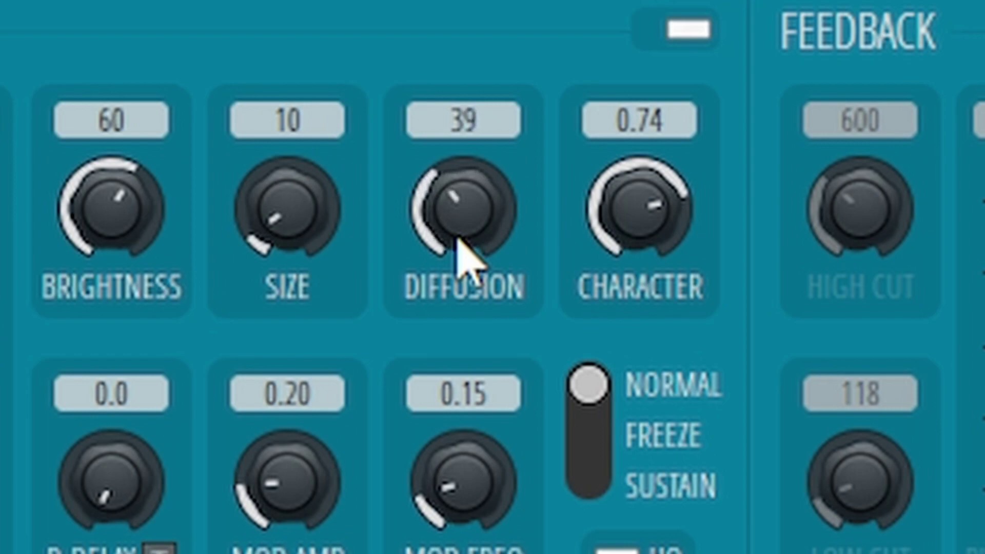
{"action": "scroll", "coordinate": [458, 239], "scroll_direction": "up", "scroll_amount": 13}
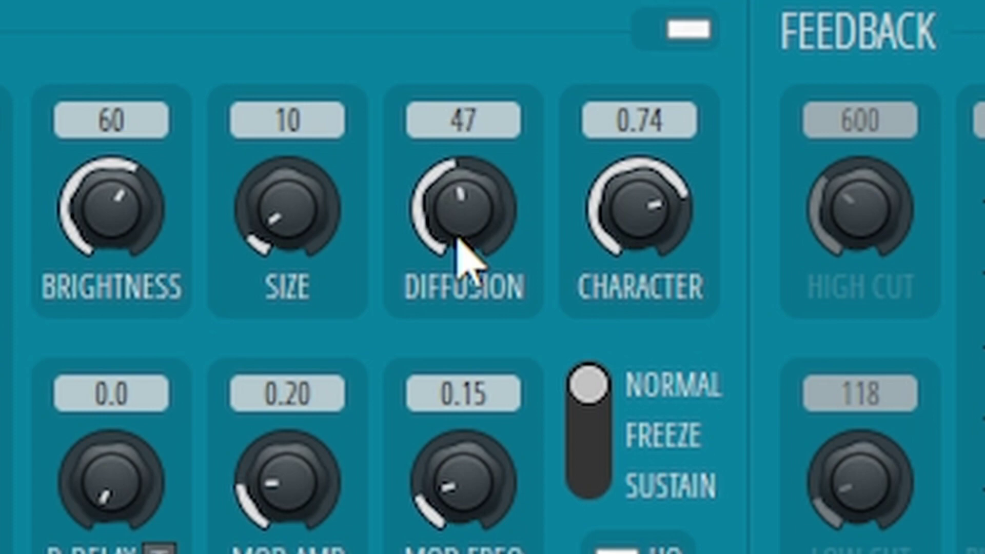
{"action": "scroll", "coordinate": [458, 238], "scroll_direction": "up", "scroll_amount": 12}
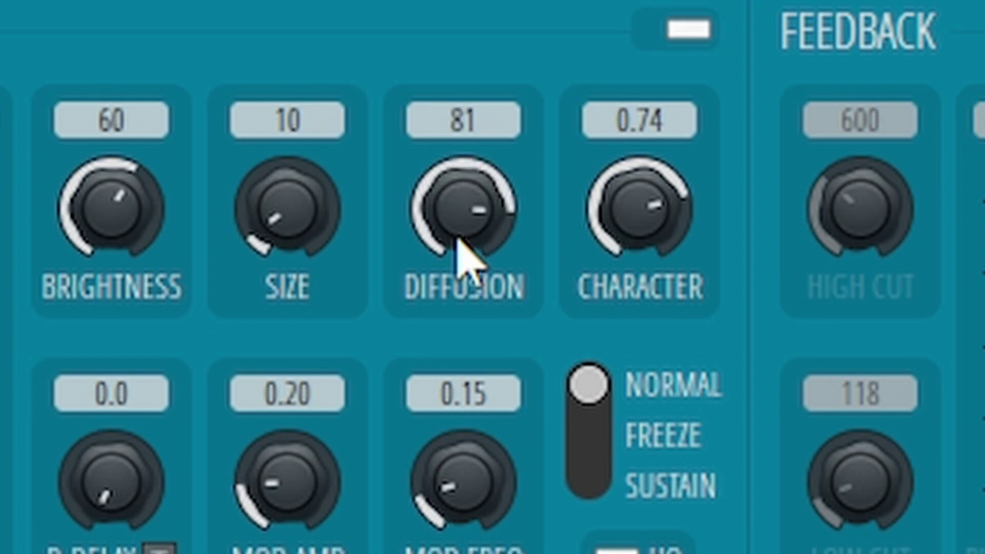
{"action": "scroll", "coordinate": [458, 239], "scroll_direction": "down", "scroll_amount": 7}
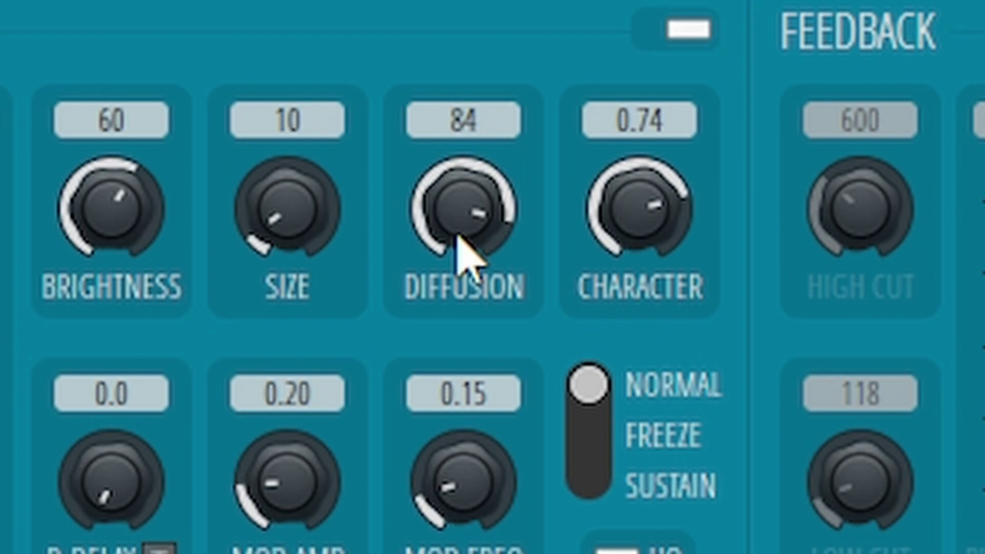
Try the reverb character at 1.00 and 0.00, and set it to 0.20
{"action": "left_click_drag", "start_coordinate": [638, 207], "coordinate": [639, 174]}
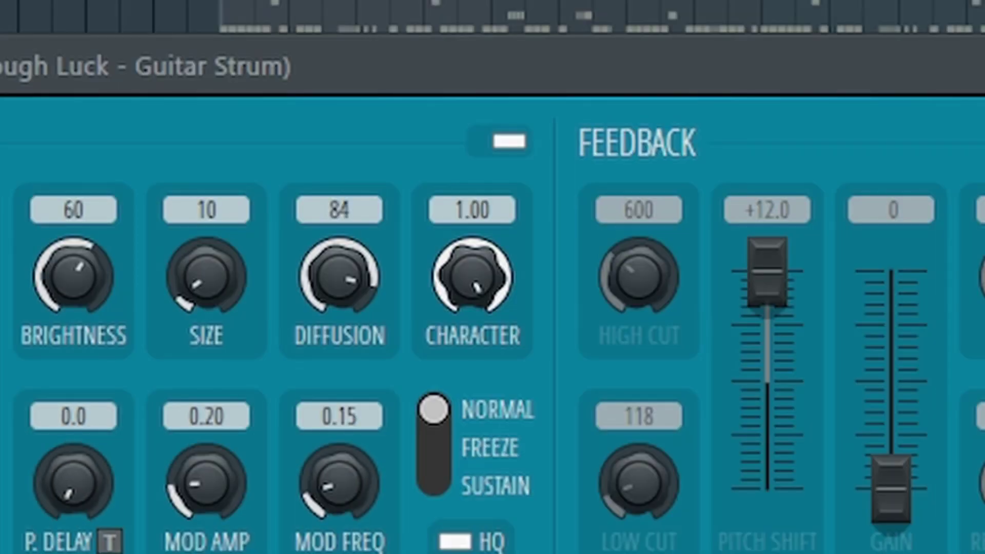
{"action": "mouse_move", "coordinate": [472, 275]}
{"action": "left_mouse_down"}
{"action": "mouse_move", "coordinate": [472, 287]}
{"action": "mouse_move", "coordinate": [472, 275]}
{"action": "left_mouse_up"}
{"action": "left_click_drag", "start_coordinate": [473, 275], "coordinate": [472, 328]}
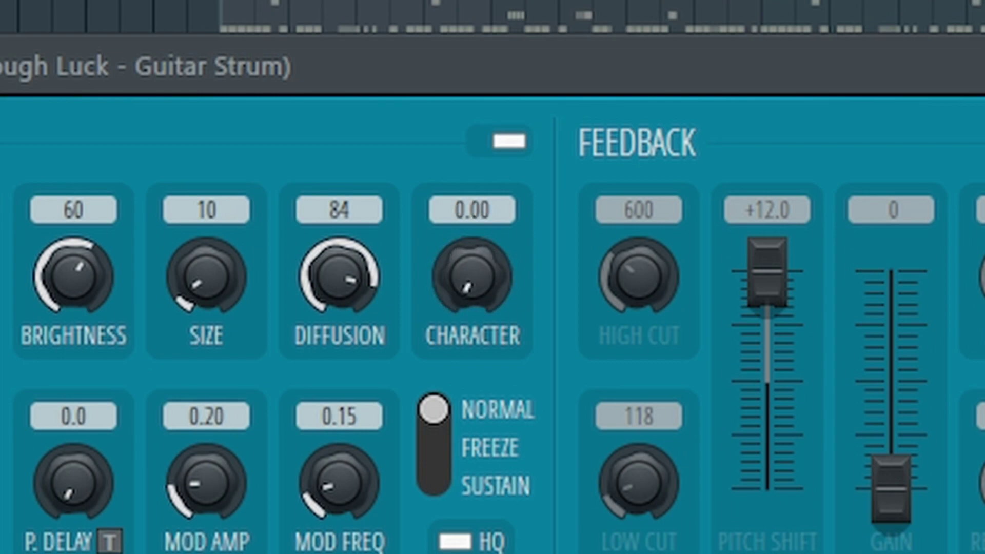
{"action": "left_click_drag", "start_coordinate": [472, 275], "coordinate": [473, 261]}
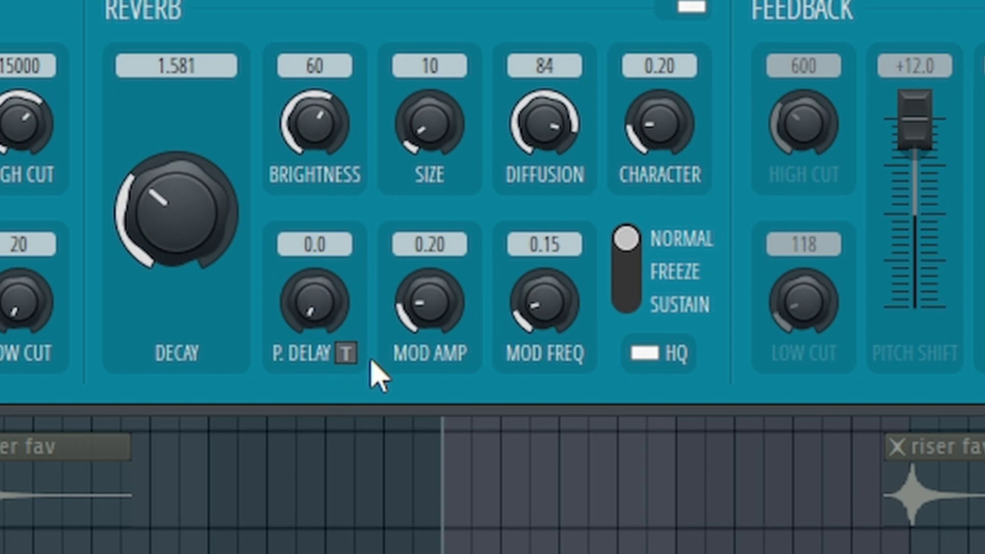
Tempo-sync the pre-delay at 3:27, and set the modulation amplitude to 0.16 and modulation frequency to 0.30
{"action": "left_click", "coordinate": [346, 354]}
{"action": "mouse_move", "coordinate": [314, 302]}
{"action": "left_mouse_down"}
{"action": "mouse_move", "coordinate": [314, 323]}
{"action": "mouse_move", "coordinate": [314, 285]}
{"action": "mouse_move", "coordinate": [314, 299]}
{"action": "left_mouse_up"}
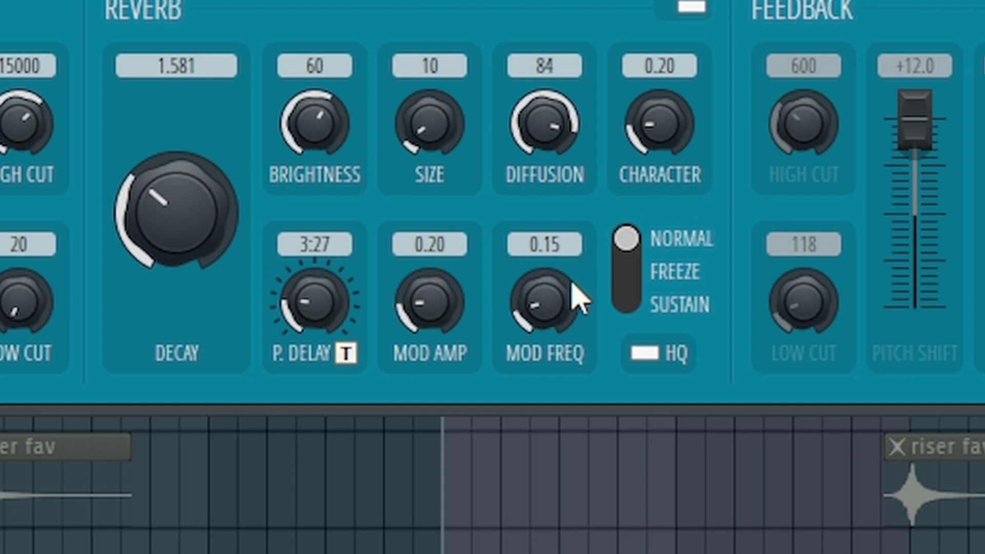
{"action": "left_click_drag", "start_coordinate": [418, 301], "coordinate": [431, 330]}
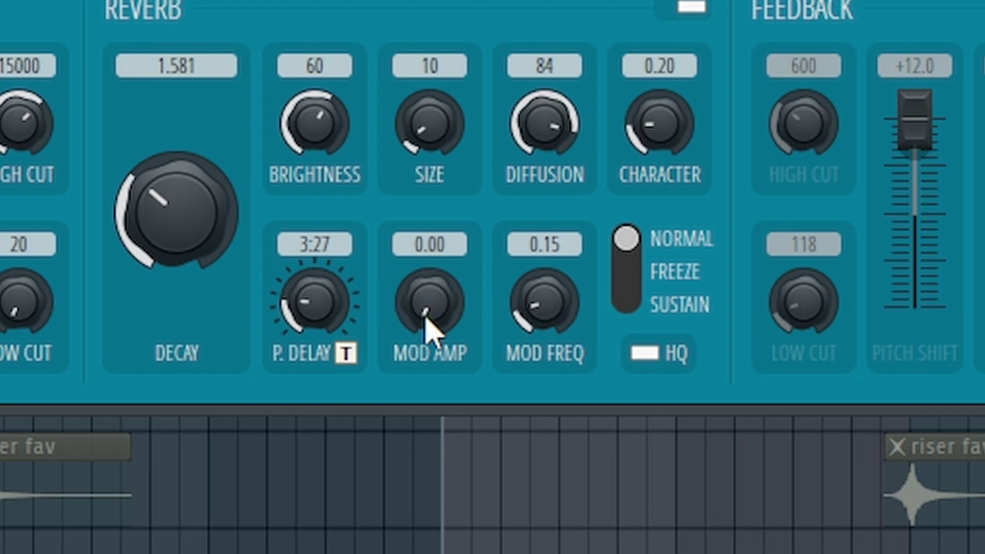
{"action": "left_click_drag", "start_coordinate": [534, 332], "coordinate": [528, 308]}
{"action": "mouse_move", "coordinate": [431, 318]}
{"action": "left_mouse_down"}
{"action": "mouse_move", "coordinate": [431, 303]}
{"action": "mouse_move", "coordinate": [431, 334]}
{"action": "left_mouse_up"}
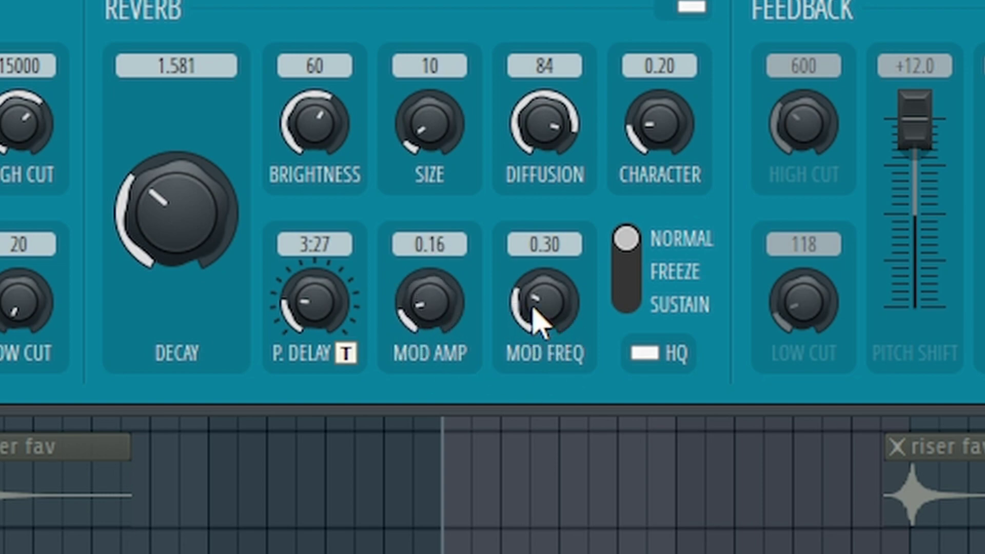
Try the feedback pitch shift at +2.0 and +5.8, returning it to +12.0
{"action": "left_click_drag", "start_coordinate": [513, 1], "coordinate": [442, 3]}
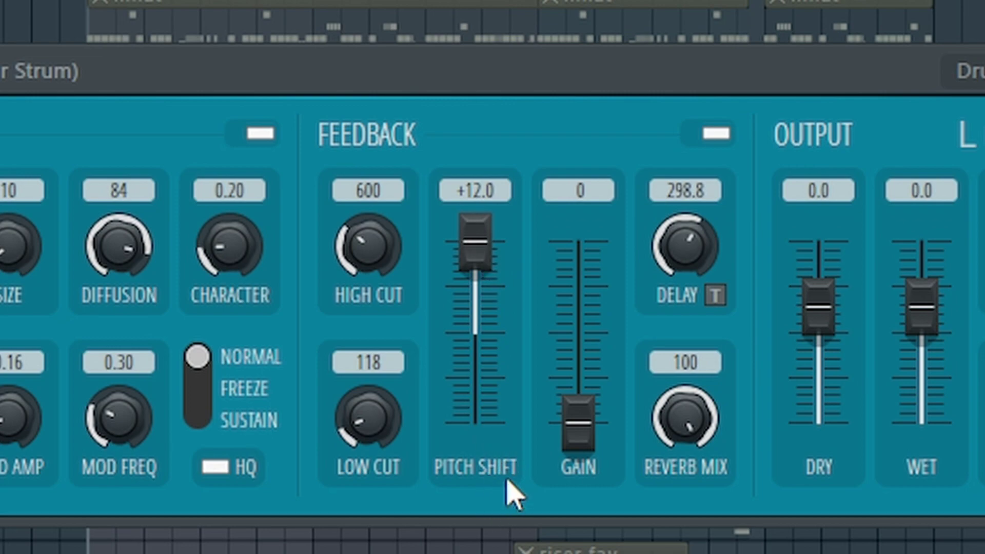
{"action": "left_click_drag", "start_coordinate": [480, 232], "coordinate": [480, 306]}
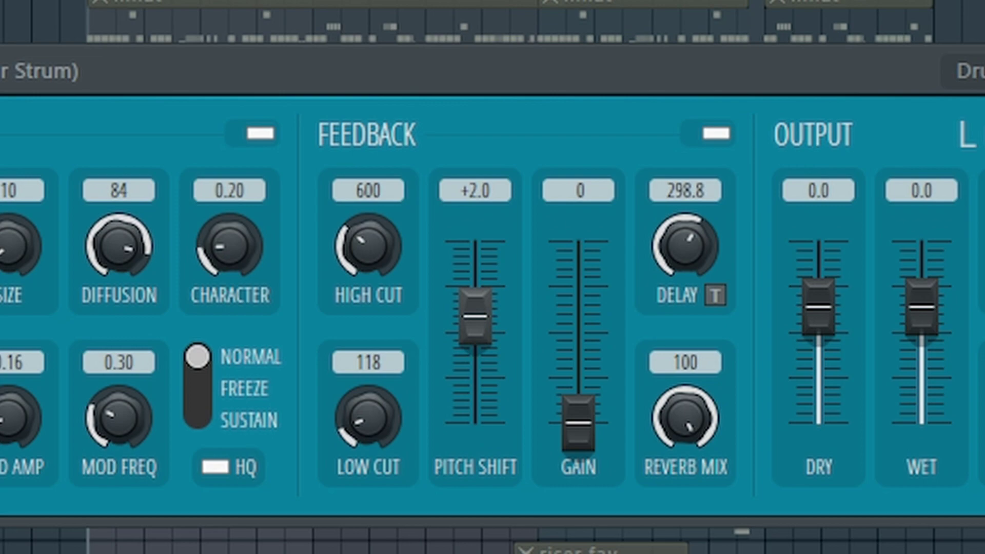
{"action": "left_click_drag", "start_coordinate": [477, 322], "coordinate": [477, 245]}
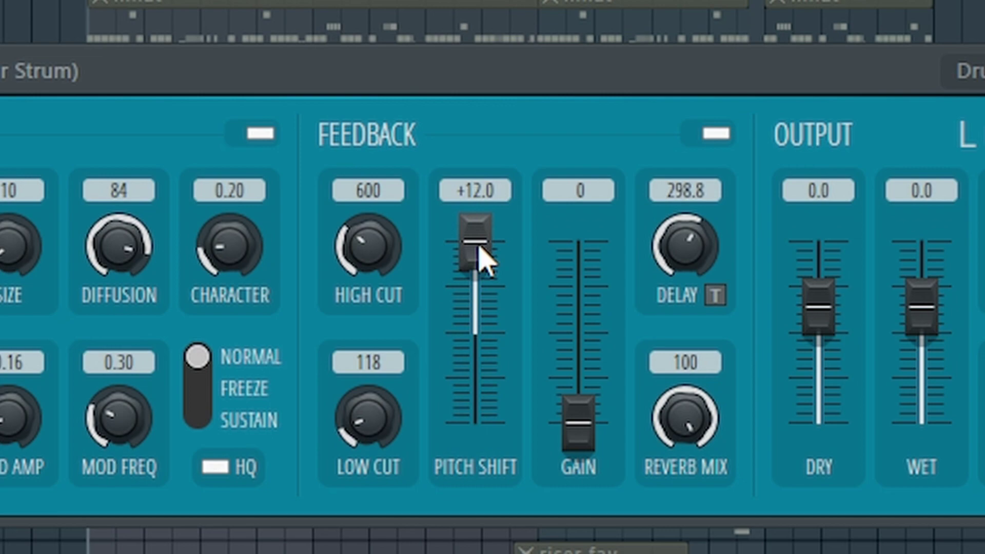
{"action": "left_click_drag", "start_coordinate": [475, 241], "coordinate": [475, 287]}
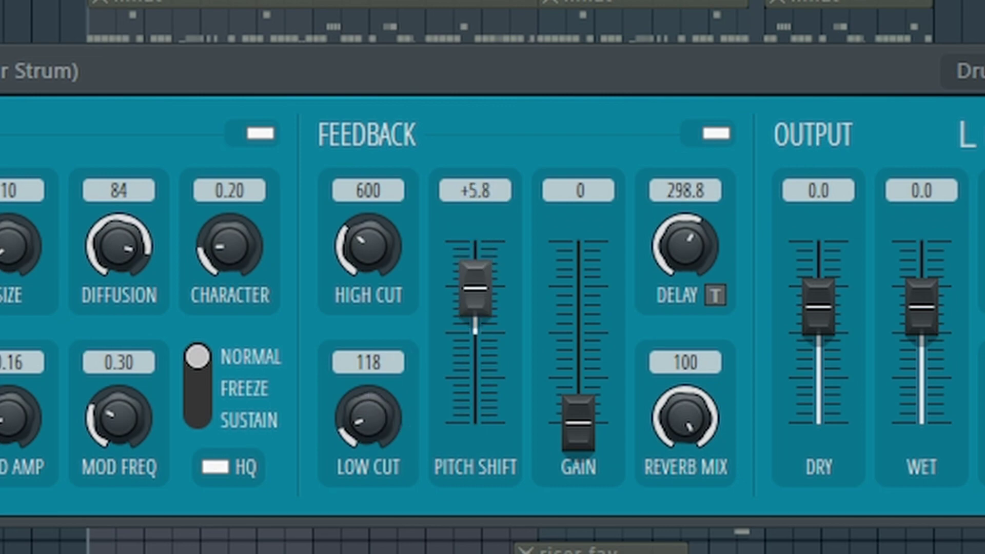
{"action": "left_click_drag", "start_coordinate": [475, 287], "coordinate": [475, 241]}
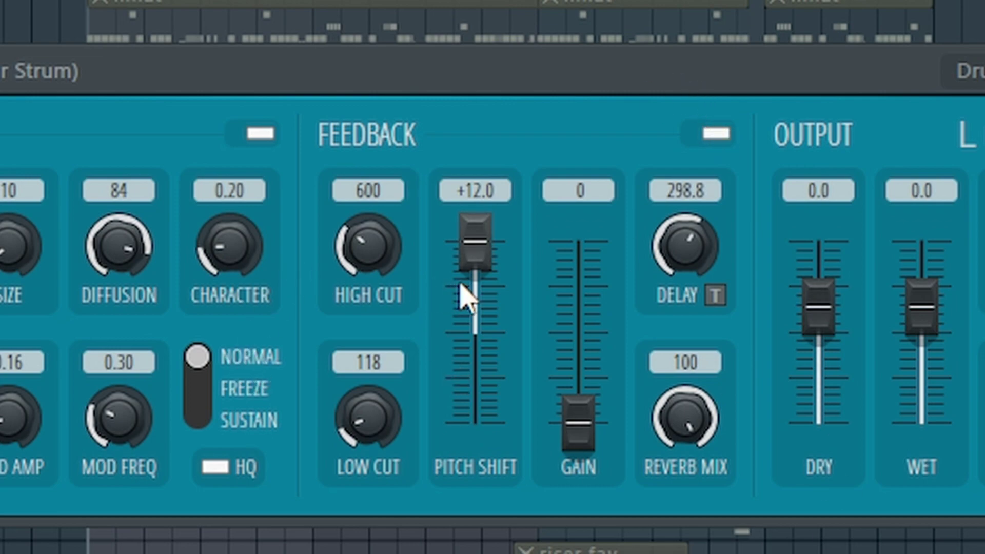
Tempo-sync the feedback delay at 9:0 and set the reverb character to 0.34
{"action": "left_click", "coordinate": [715, 295]}
{"action": "left_click_drag", "start_coordinate": [685, 244], "coordinate": [685, 228]}
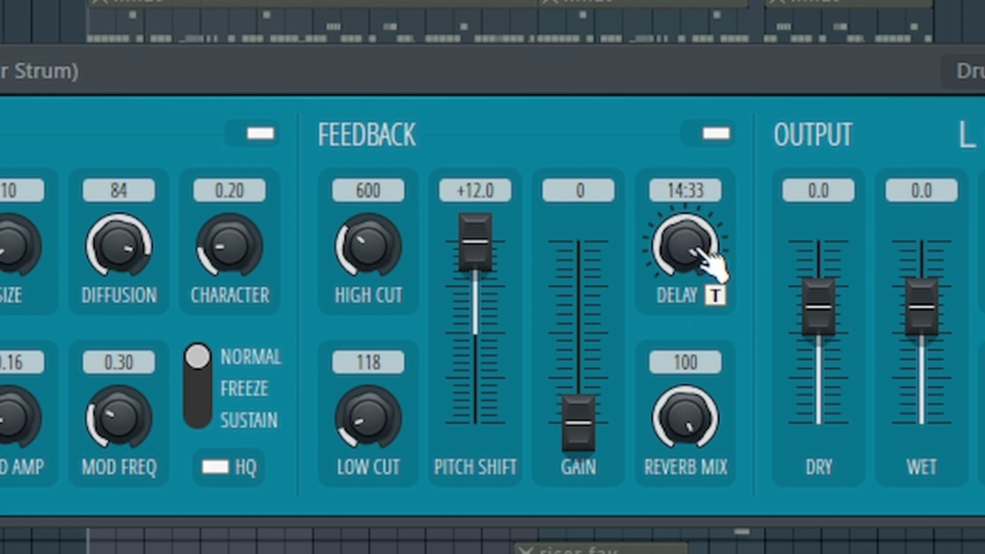
{"action": "left_click_drag", "start_coordinate": [706, 268], "coordinate": [706, 287]}
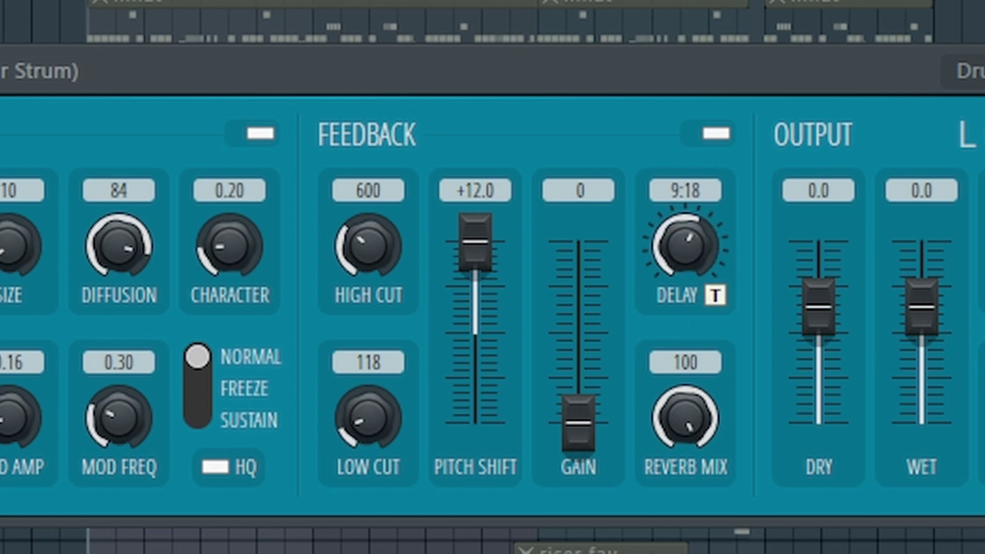
{"action": "left_click_drag", "start_coordinate": [229, 256], "coordinate": [229, 243]}
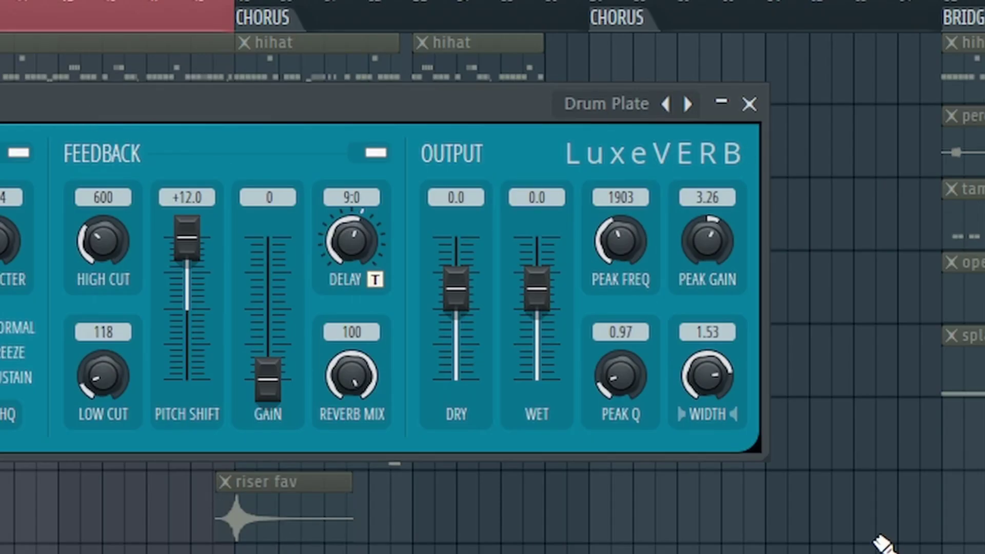
Show the reverb's detailed plugin settings, switch the effect off and close its window
{"action": "left_click_drag", "start_coordinate": [260, 115], "coordinate": [320, 100]}
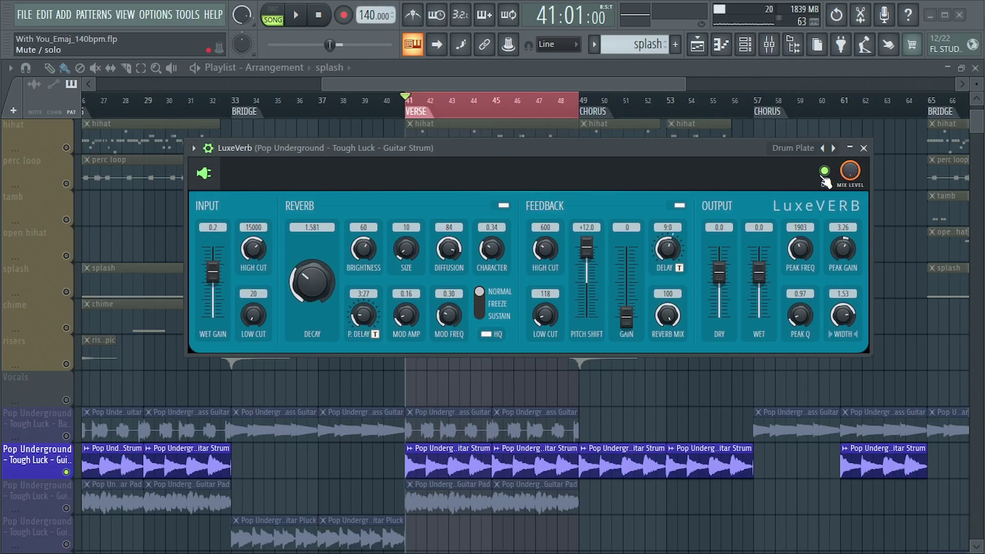
{"action": "left_click", "coordinate": [823, 175]}
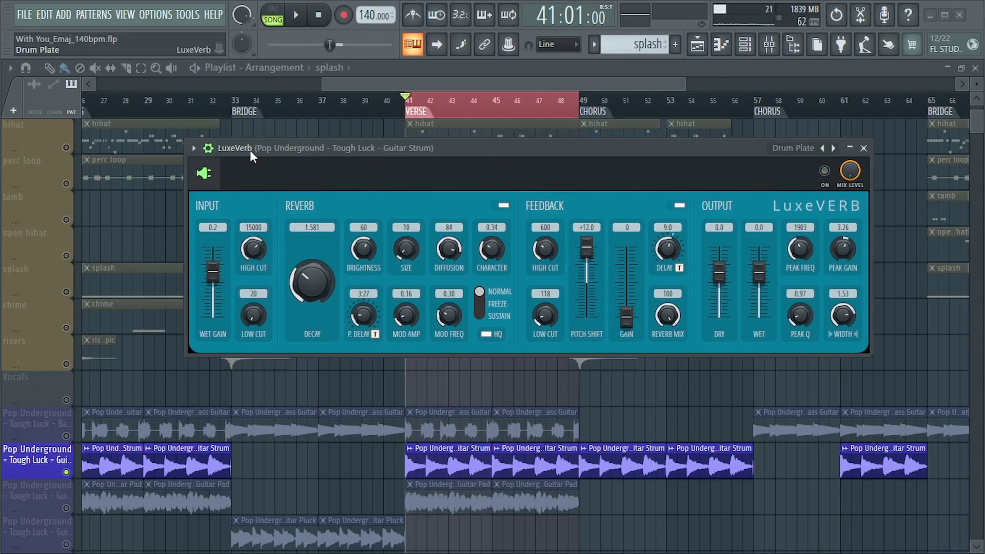
{"action": "key", "text": "Escape"}
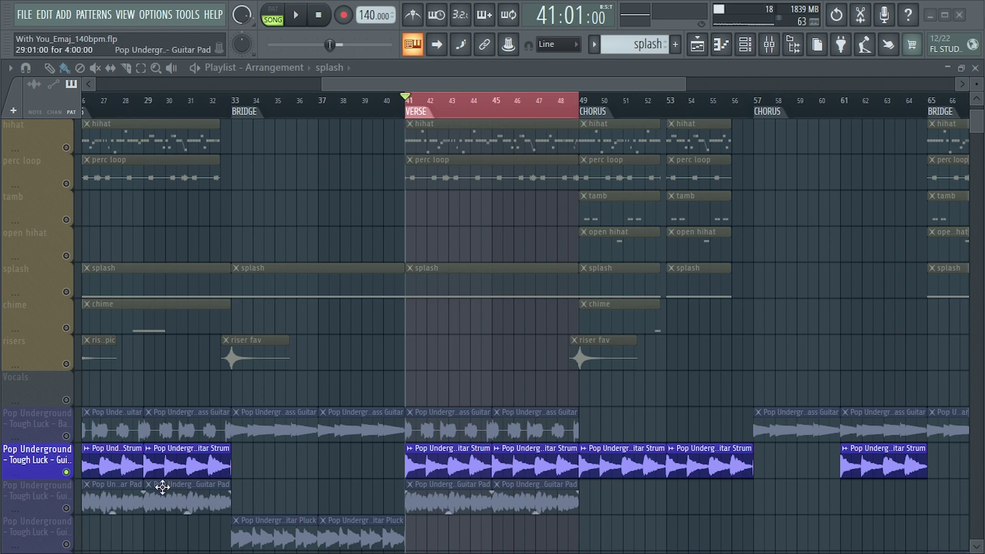
Play the verse, unsolo the Guitar Strum track to hear the full arrangement, stop playback and solo that track again
{"action": "key", "text": "space"}
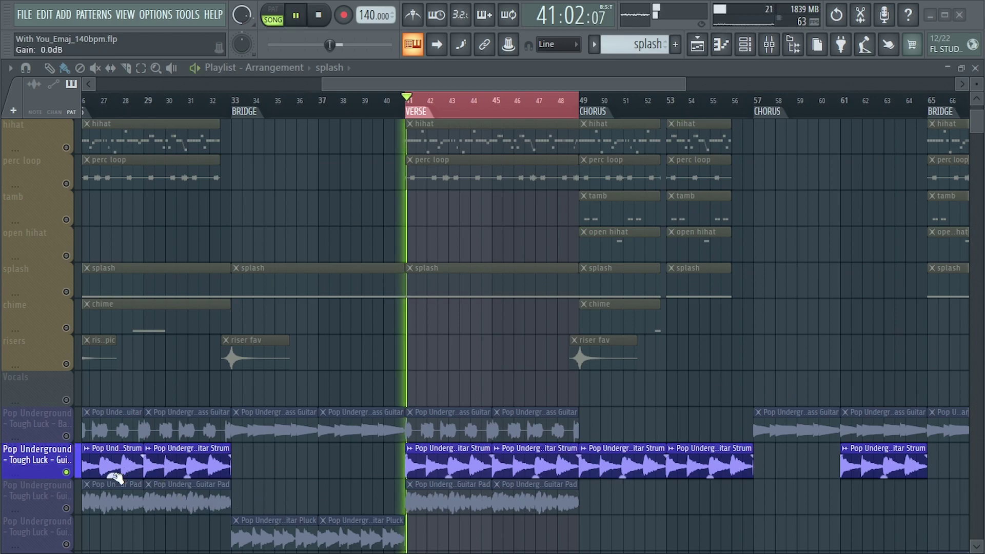
{"action": "left_click", "coordinate": [67, 472], "text": "ctrl"}
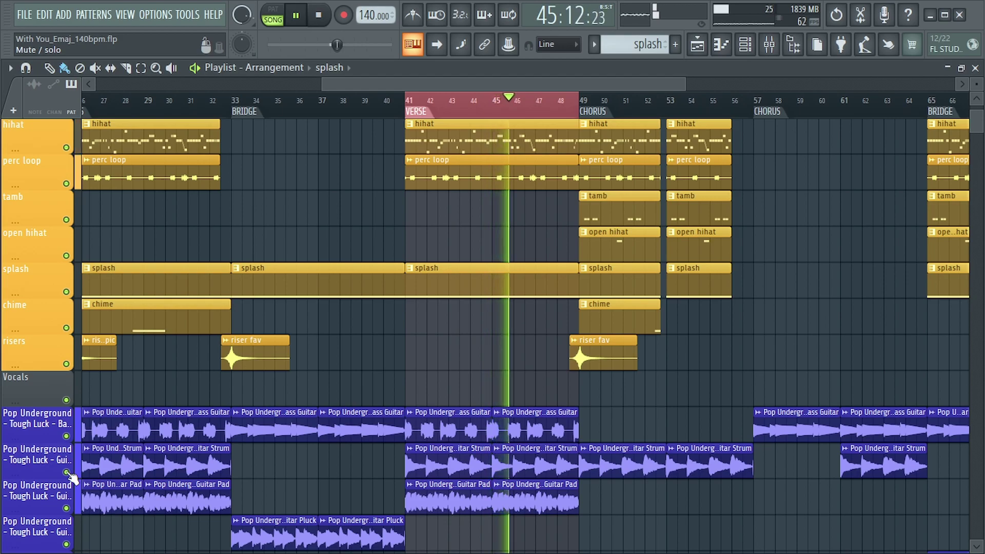
{"action": "key", "text": "space"}
{"action": "left_click", "coordinate": [66, 472], "text": "ctrl"}
Hide the detailed plugin settings and simplify the reverb: feedback off, size 1, and diffusion, character and modulation amplitude at 0
{"action": "left_click_drag", "start_coordinate": [409, 169], "coordinate": [438, 160]}
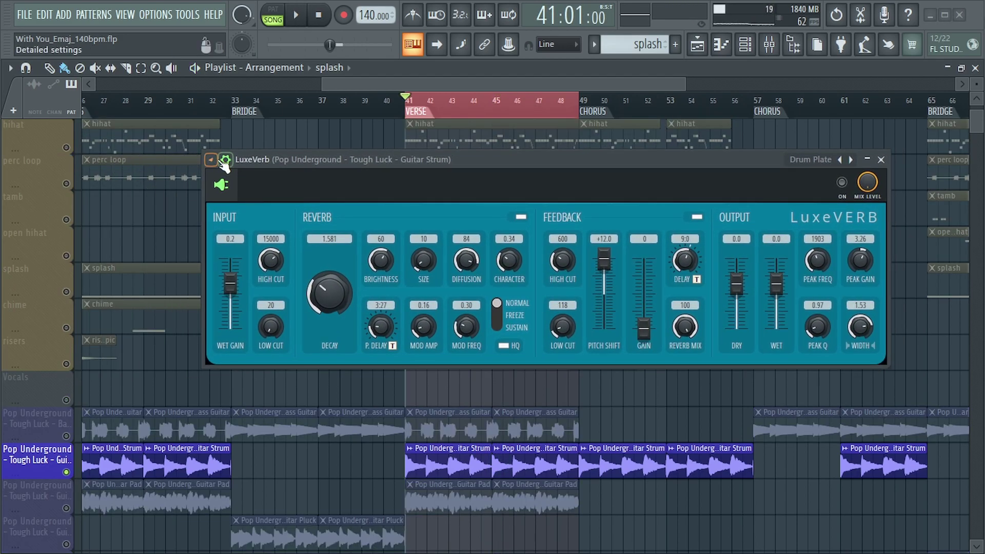
{"action": "left_click", "coordinate": [225, 159]}
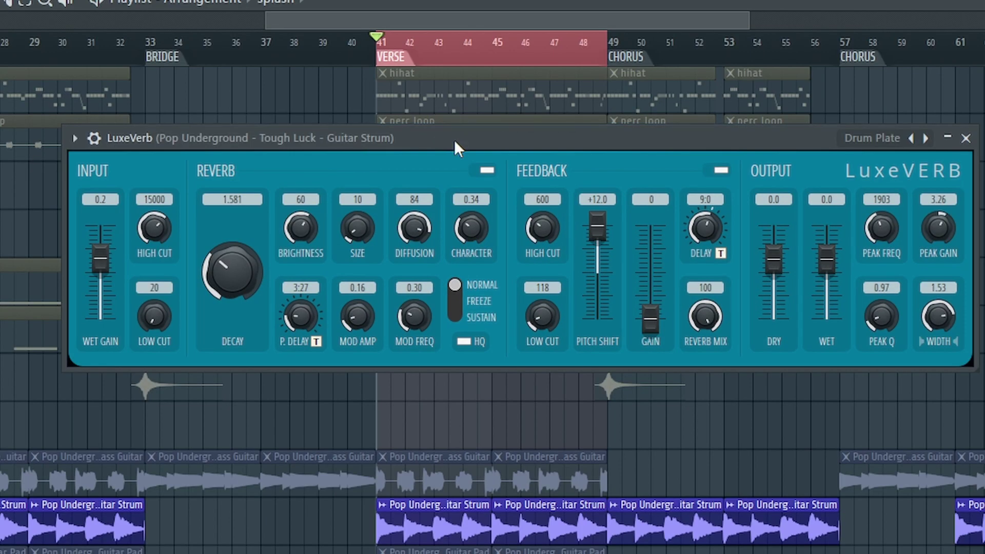
{"action": "left_click_drag", "start_coordinate": [454, 139], "coordinate": [457, 164]}
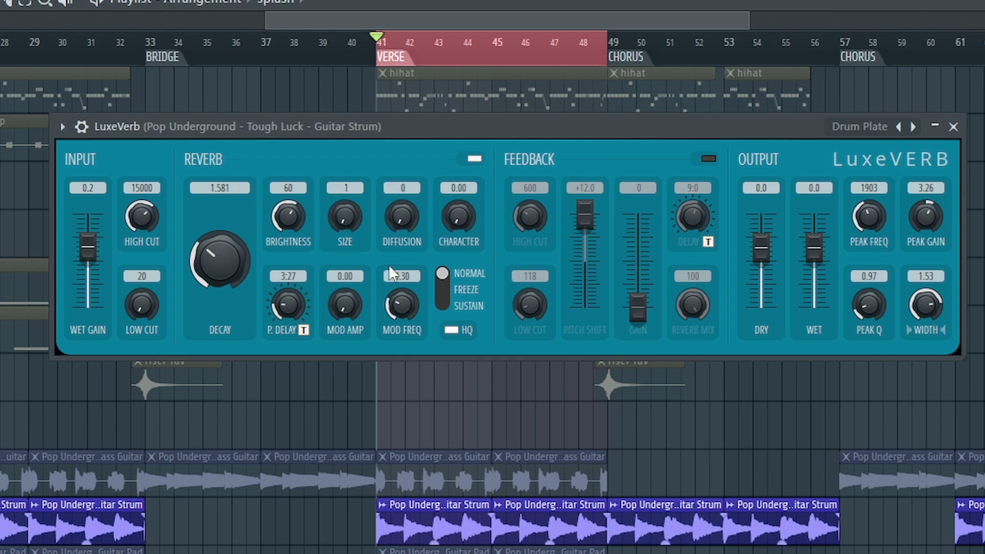
Set the modulation frequency to 0.00 and the tempo-synced pre-delay to 16:0 while playing the verse
{"action": "key", "text": "space"}
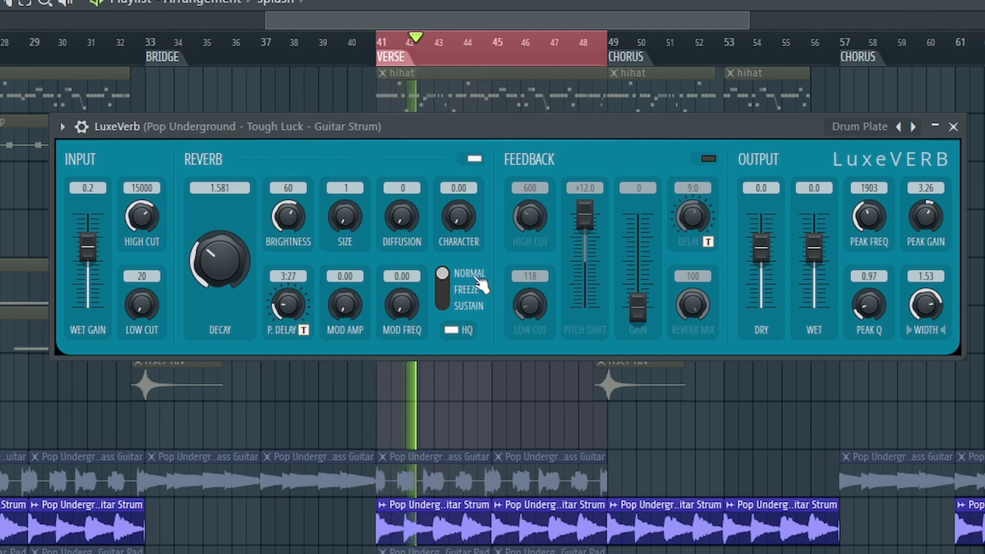
{"action": "left_click_drag", "start_coordinate": [288, 305], "coordinate": [287, 271]}
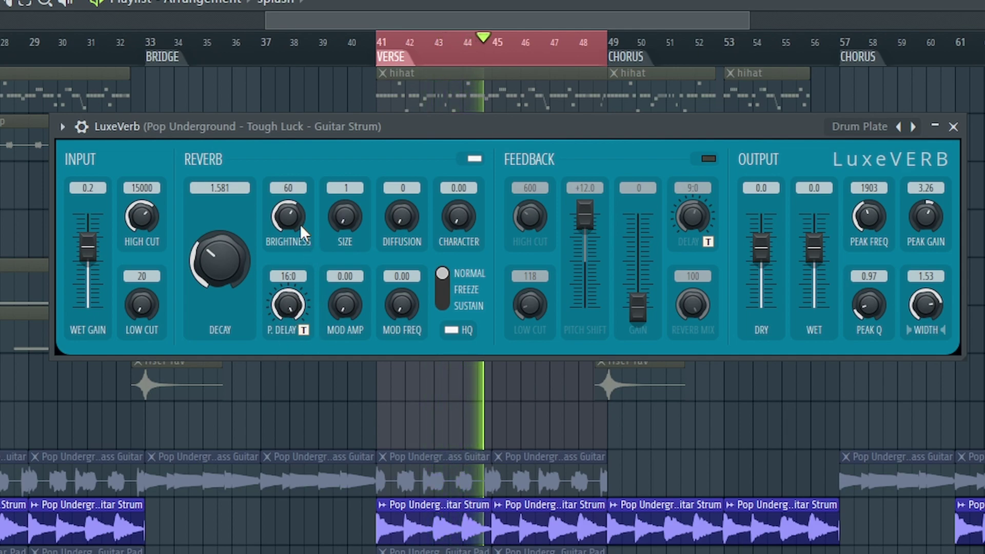
{"action": "left_click_drag", "start_coordinate": [400, 131], "coordinate": [415, 135]}
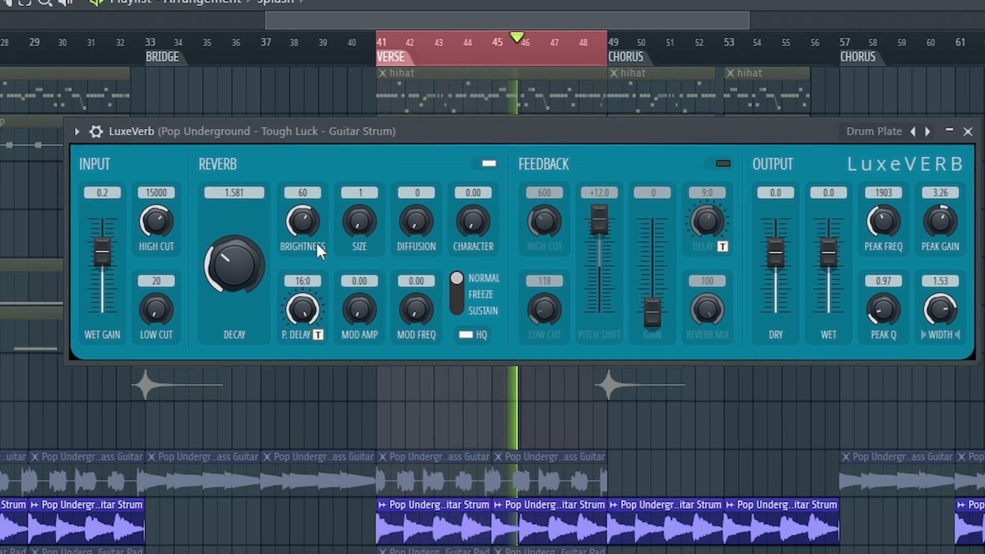
Set the tempo-synced pre-delay to 0:1 and reposition the reverb window over the playlist
{"action": "left_click_drag", "start_coordinate": [312, 274], "coordinate": [312, 318]}
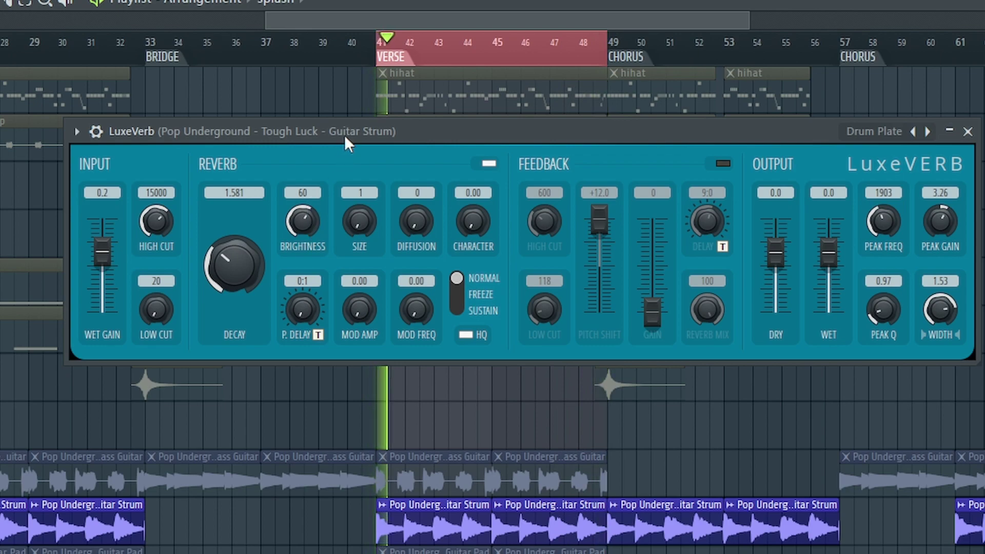
{"action": "left_click_drag", "start_coordinate": [349, 132], "coordinate": [346, 133]}
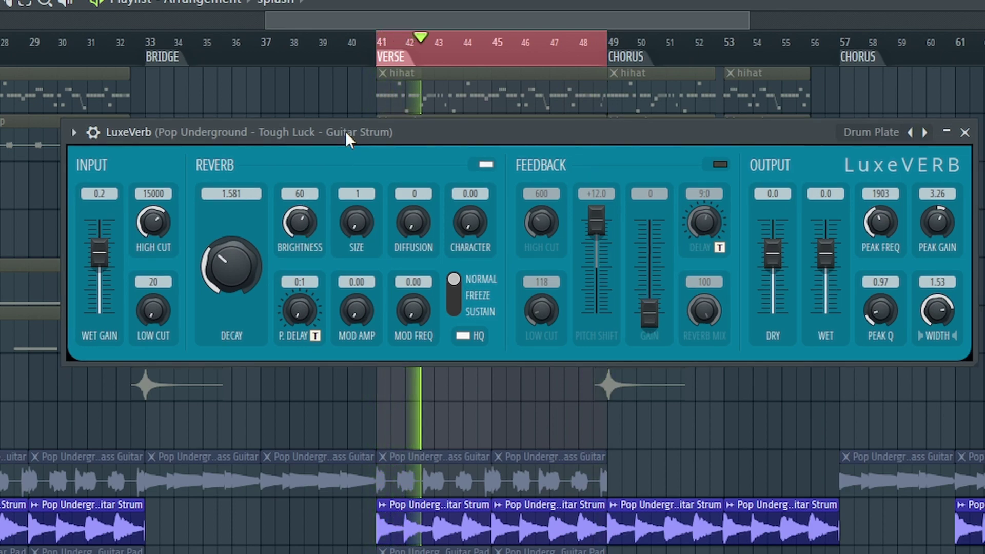
{"action": "left_click_drag", "start_coordinate": [299, 310], "coordinate": [300, 287]}
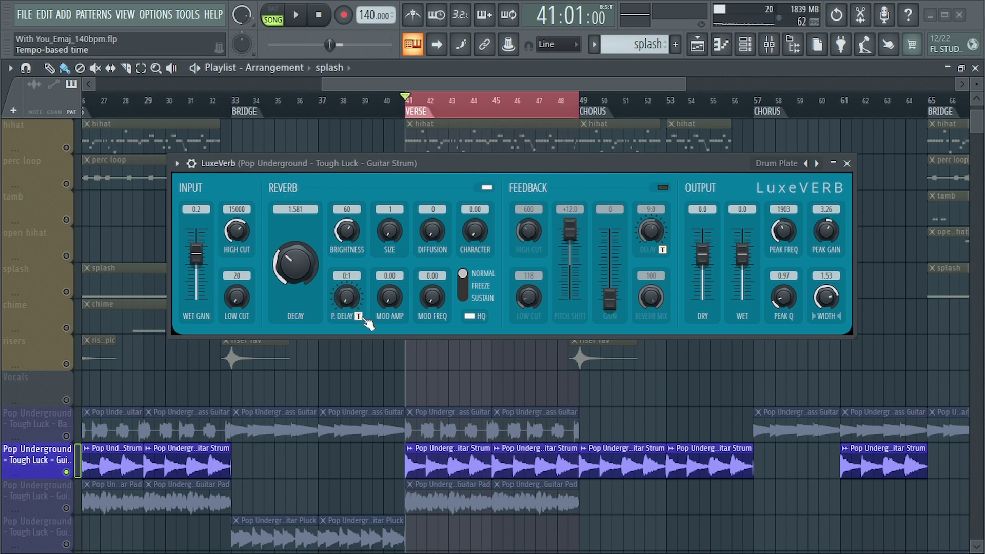
{"action": "left_click_drag", "start_coordinate": [439, 166], "coordinate": [398, 170]}
Play the verse, raise the pre-delay to 1:43 to hear it, and return it to 0:1
{"action": "key", "text": "space"}
{"action": "left_click_drag", "start_coordinate": [338, 310], "coordinate": [339, 295]}
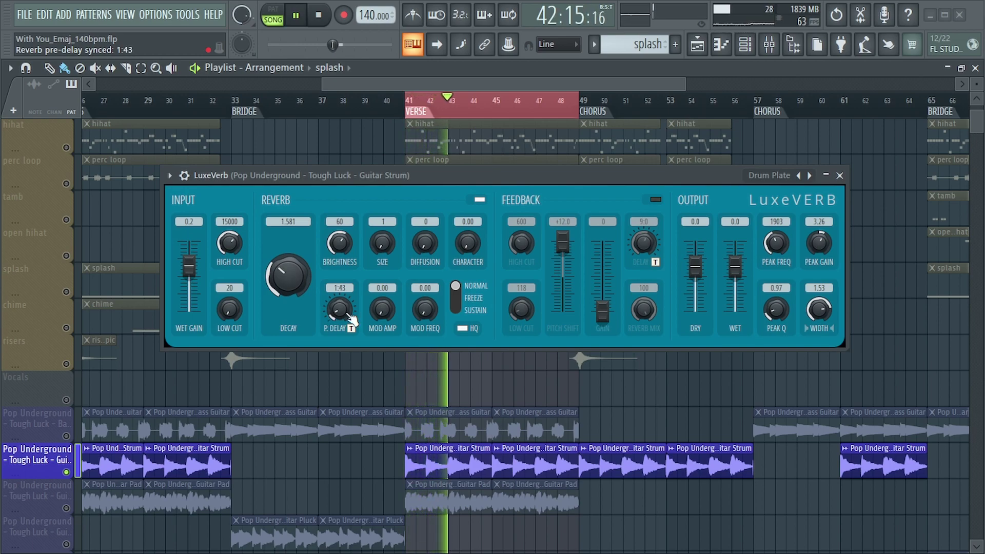
{"action": "left_click_drag", "start_coordinate": [338, 310], "coordinate": [339, 328]}
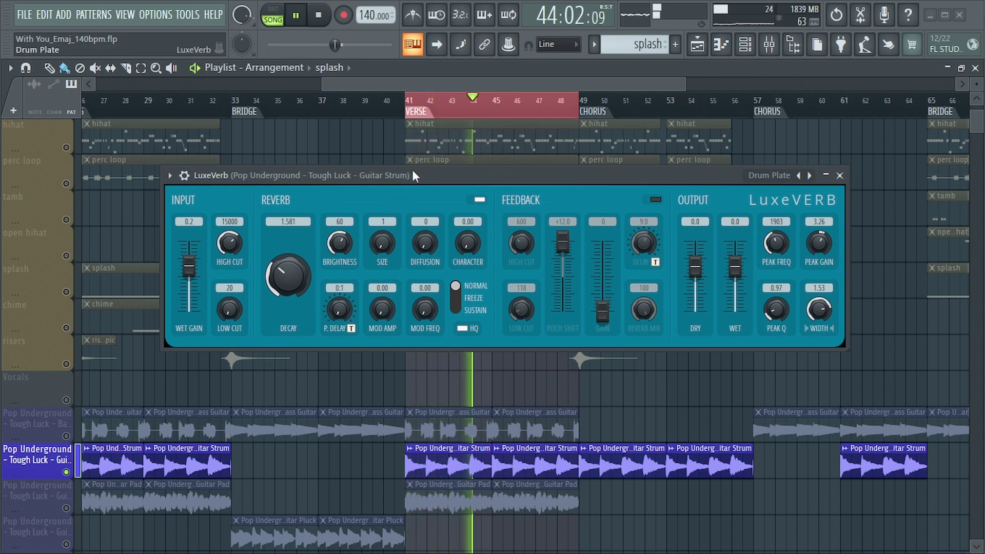
{"action": "left_click_drag", "start_coordinate": [412, 170], "coordinate": [448, 158]}
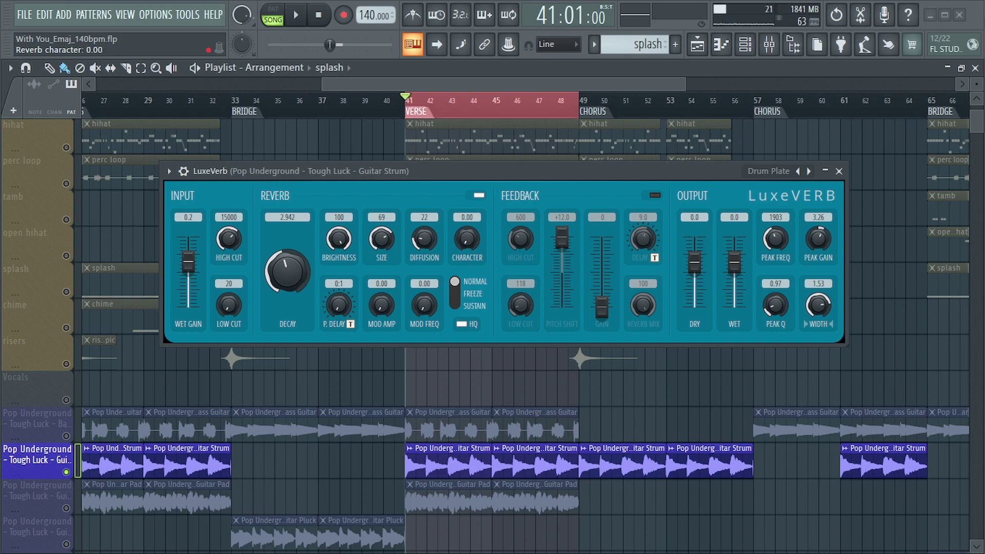
Play the verse with size at 82, try character at 1.00, return it to 0.00 and stop playback
{"action": "key", "text": "space"}
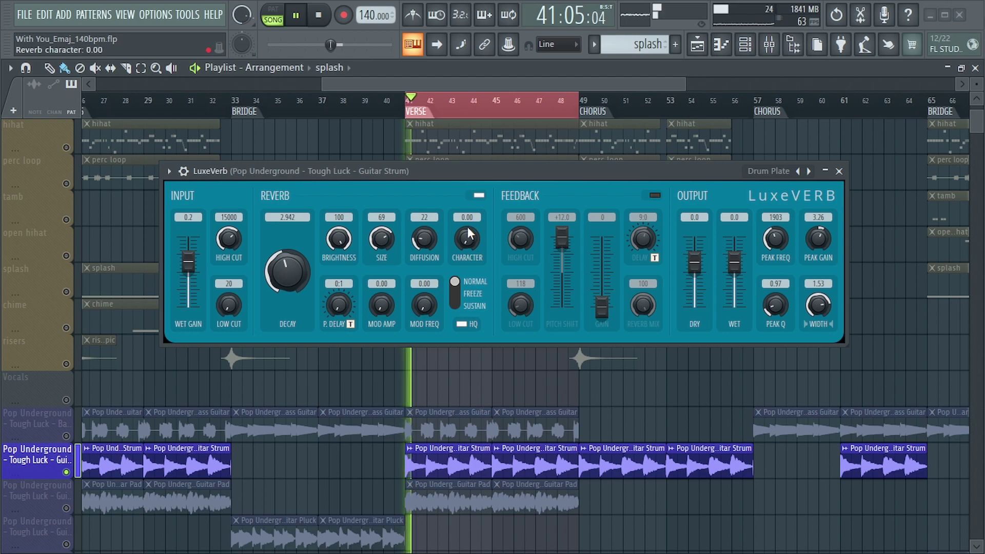
{"action": "left_click_drag", "start_coordinate": [389, 235], "coordinate": [389, 232]}
{"action": "left_click_drag", "start_coordinate": [467, 239], "coordinate": [467, 218]}
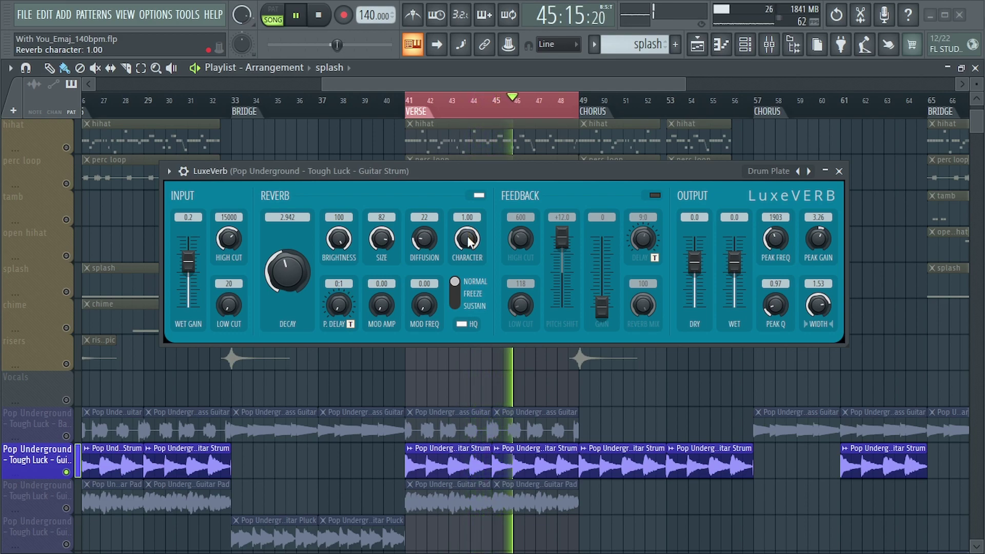
{"action": "mouse_move", "coordinate": [468, 241]}
{"action": "left_mouse_down"}
{"action": "mouse_move", "coordinate": [469, 257]}
{"action": "mouse_move", "coordinate": [473, 244]}
{"action": "left_mouse_up"}
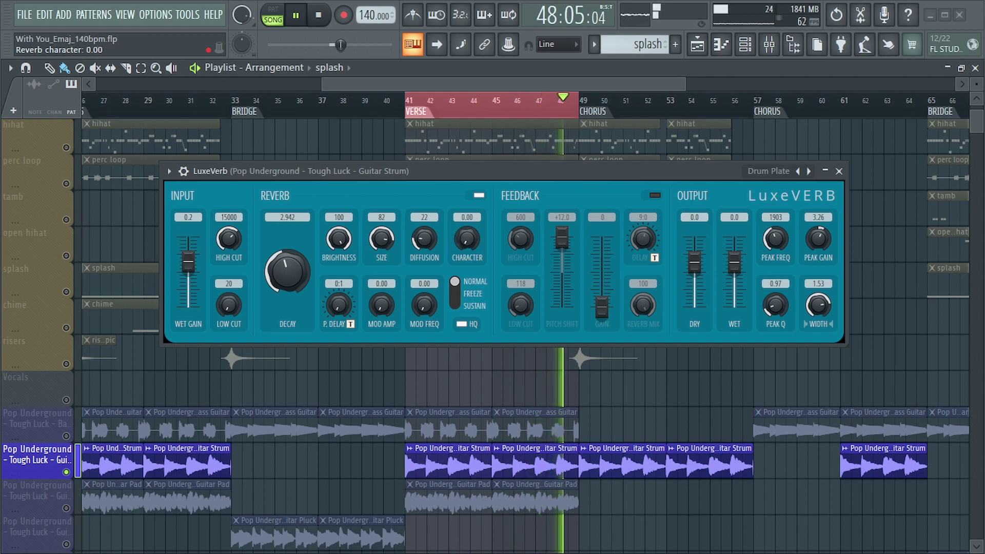
{"action": "key", "text": "space"}
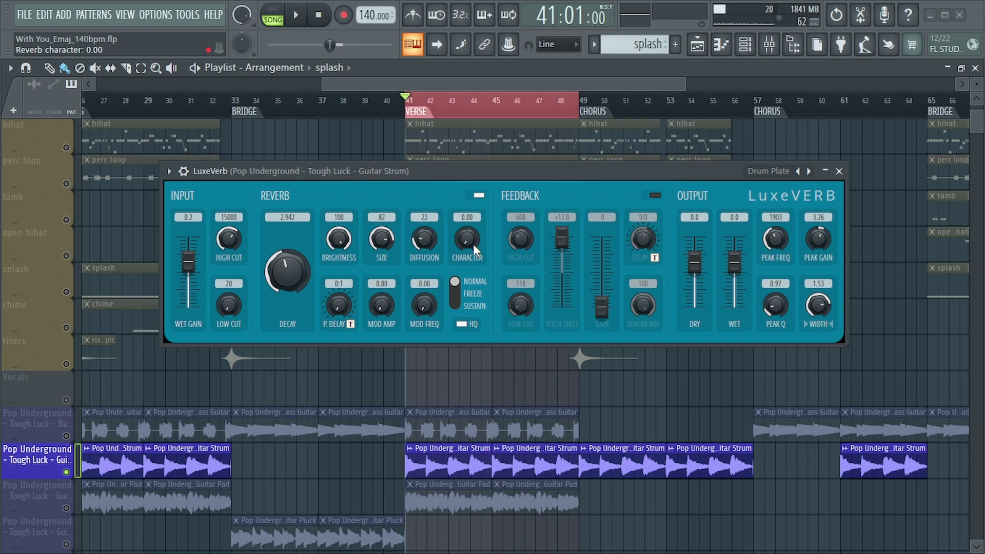
Set the reverb's character to 0.74, modulation amplitude to 0.40 and modulation frequency to 0.85
{"action": "left_click_drag", "start_coordinate": [473, 244], "coordinate": [470, 277]}
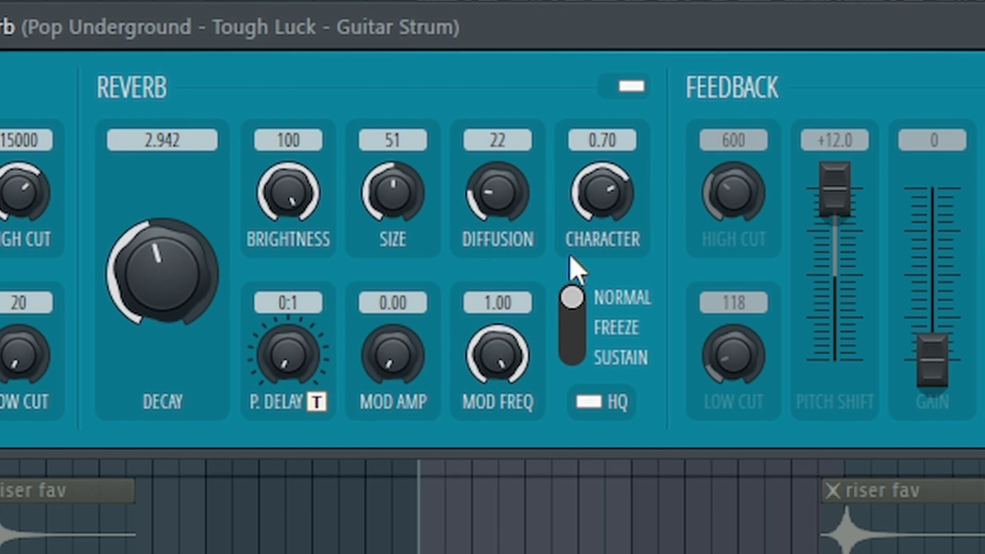
{"action": "left_click_drag", "start_coordinate": [626, 208], "coordinate": [626, 201]}
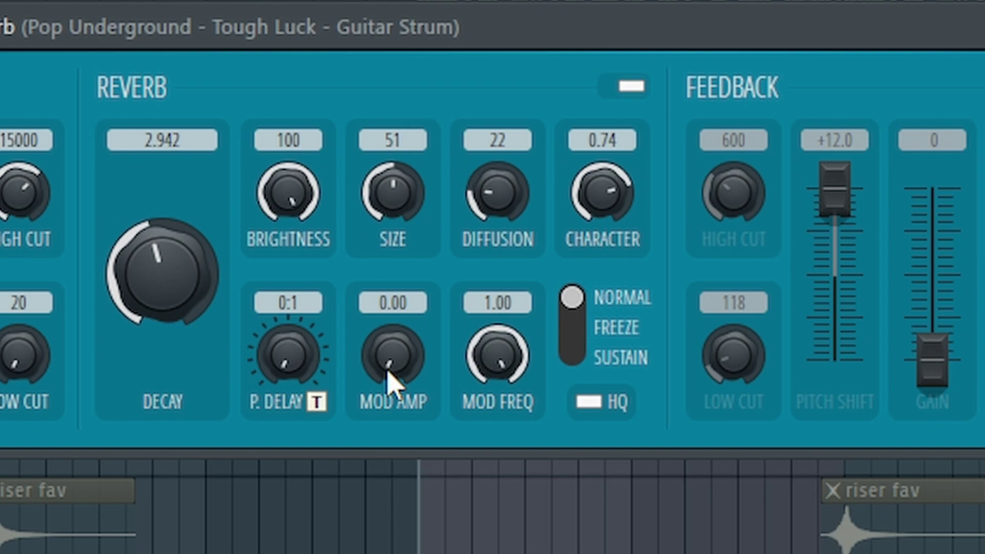
{"action": "left_click_drag", "start_coordinate": [396, 378], "coordinate": [396, 359]}
{"action": "left_click_drag", "start_coordinate": [496, 359], "coordinate": [496, 365]}
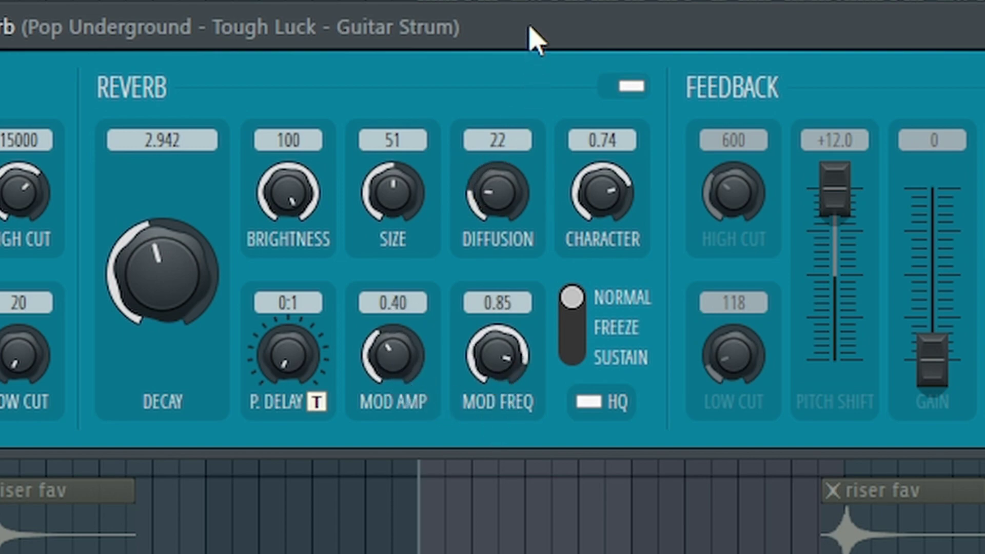
Play the verse, try modulation amplitude at 1.00, lower it to 0.23 and set modulation frequency to 0.49
{"action": "left_click_drag", "start_coordinate": [534, 44], "coordinate": [459, 71]}
{"action": "key", "text": "space"}
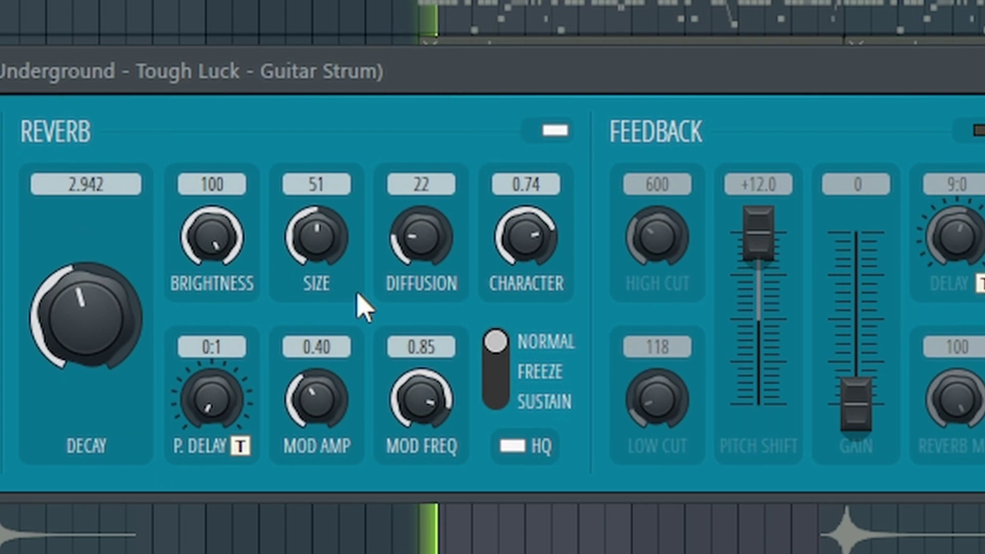
{"action": "left_click_drag", "start_coordinate": [317, 400], "coordinate": [316, 367]}
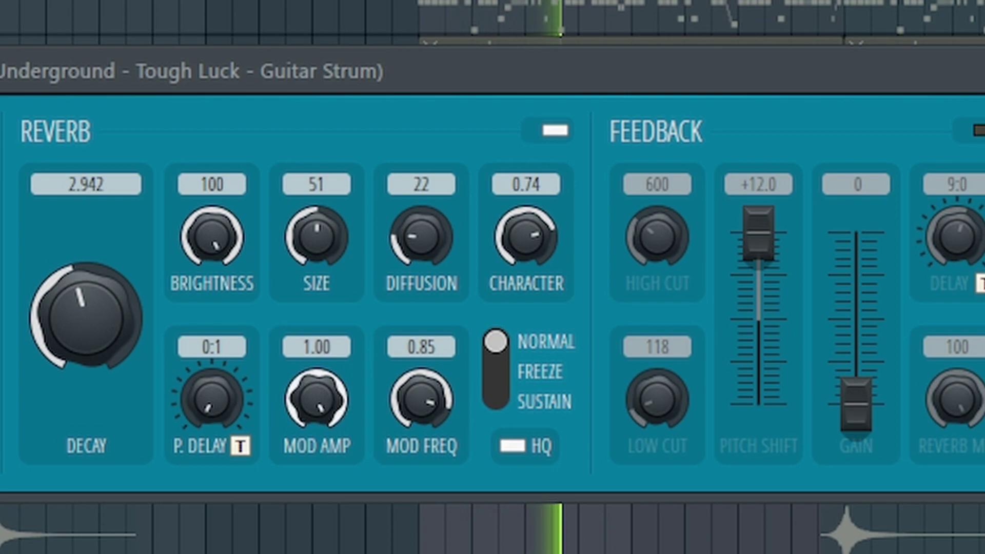
{"action": "mouse_move", "coordinate": [316, 400]}
{"action": "left_mouse_down"}
{"action": "mouse_move", "coordinate": [316, 432]}
{"action": "mouse_move", "coordinate": [317, 403]}
{"action": "left_mouse_up"}
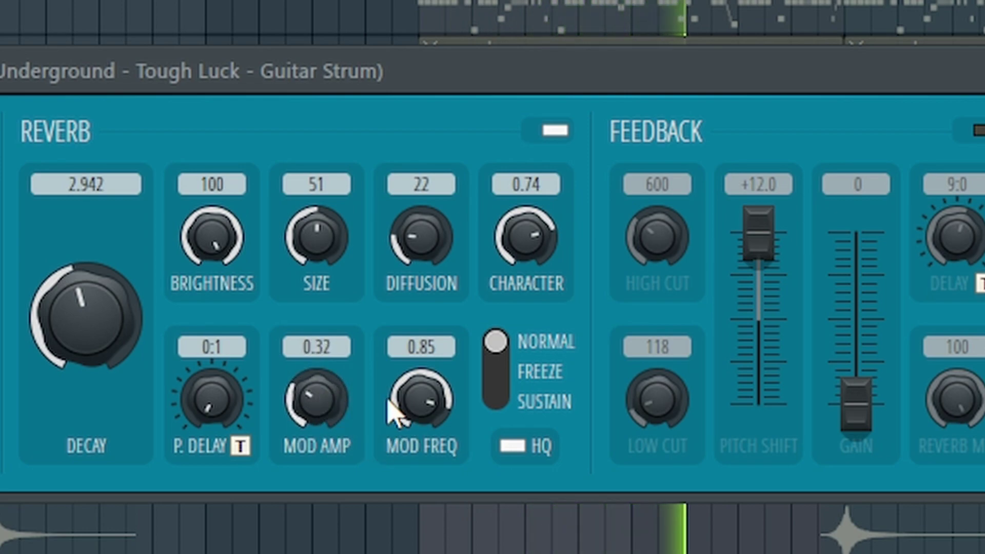
{"action": "left_click_drag", "start_coordinate": [398, 398], "coordinate": [397, 416]}
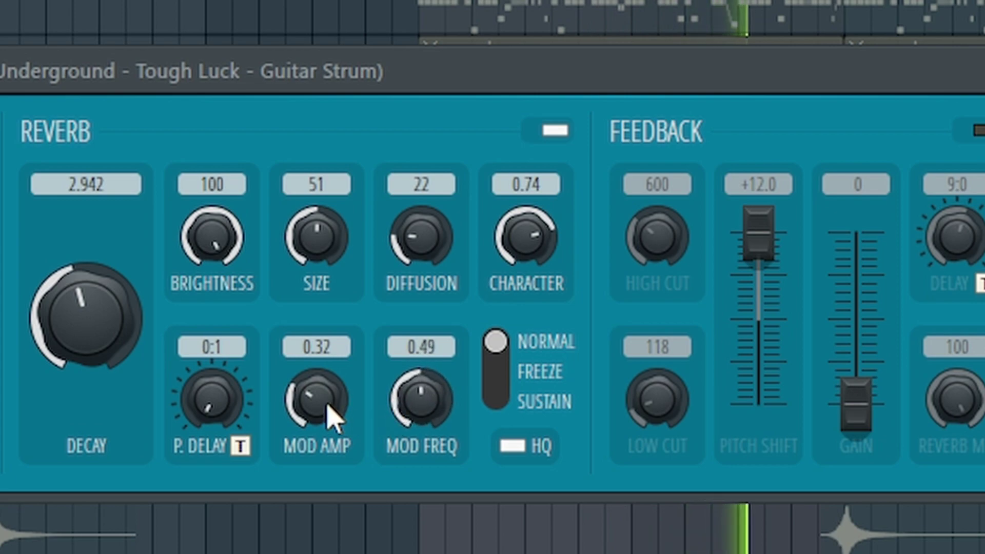
{"action": "left_click_drag", "start_coordinate": [323, 409], "coordinate": [323, 413]}
Enable the feedback section, try its pitch shift at 0.0 and return it to +12.0 while the verse plays
{"action": "left_click_drag", "start_coordinate": [660, 81], "coordinate": [569, 95]}
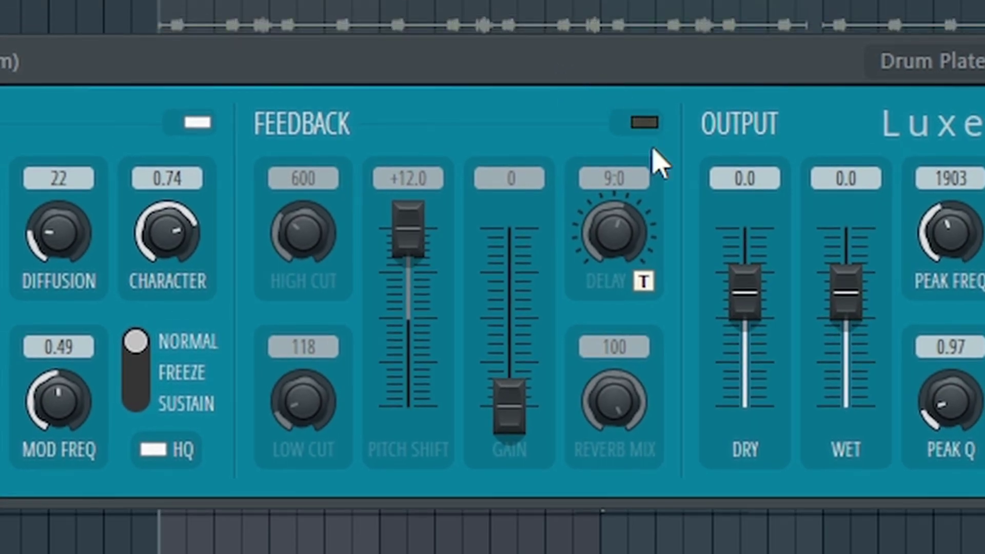
{"action": "left_click", "coordinate": [604, 197]}
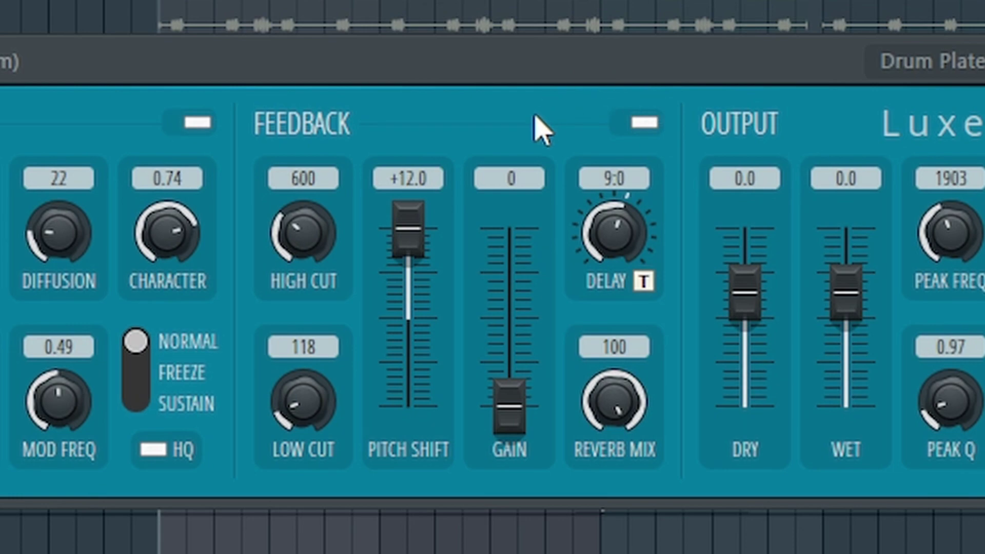
{"action": "left_click_drag", "start_coordinate": [417, 221], "coordinate": [417, 242]}
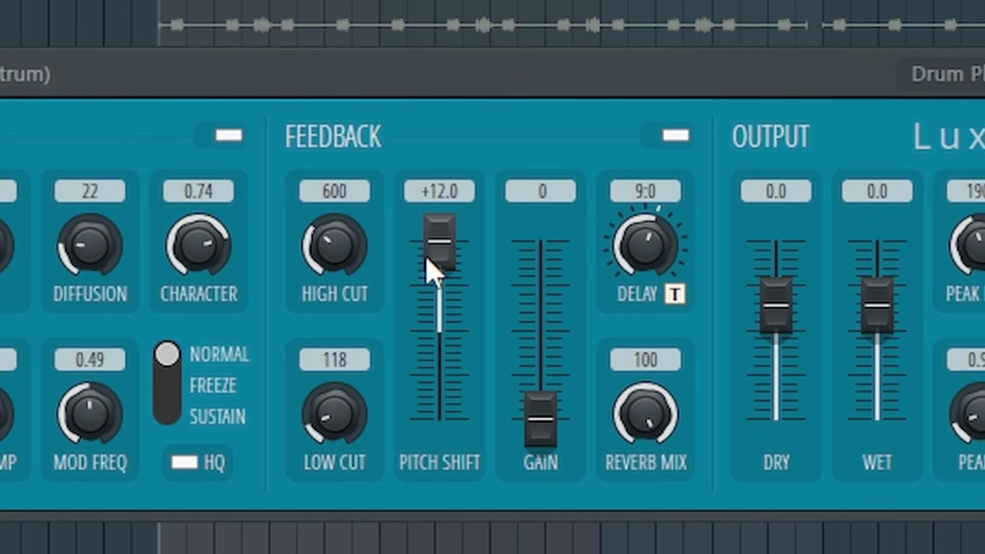
{"action": "left_click_drag", "start_coordinate": [429, 267], "coordinate": [439, 323]}
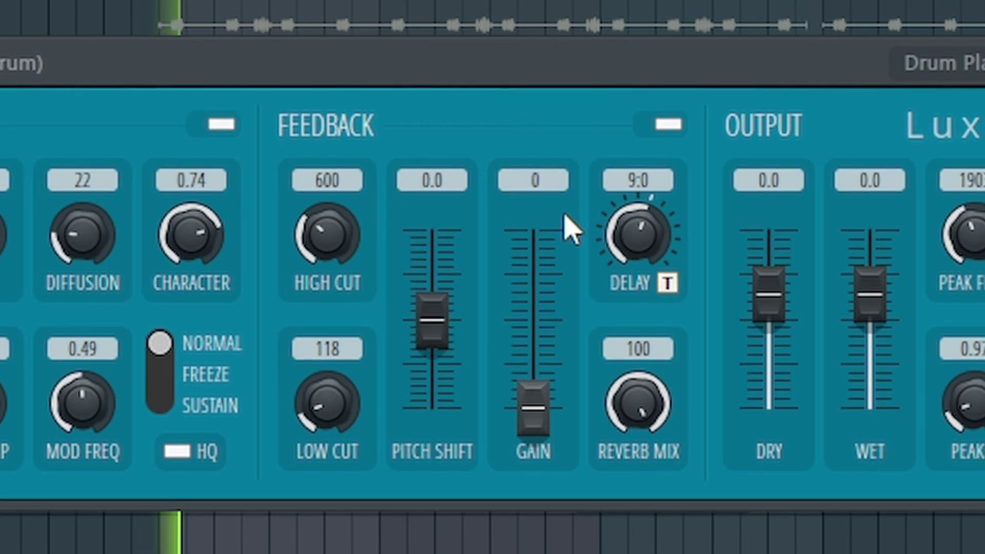
{"action": "left_click_drag", "start_coordinate": [438, 330], "coordinate": [437, 242]}
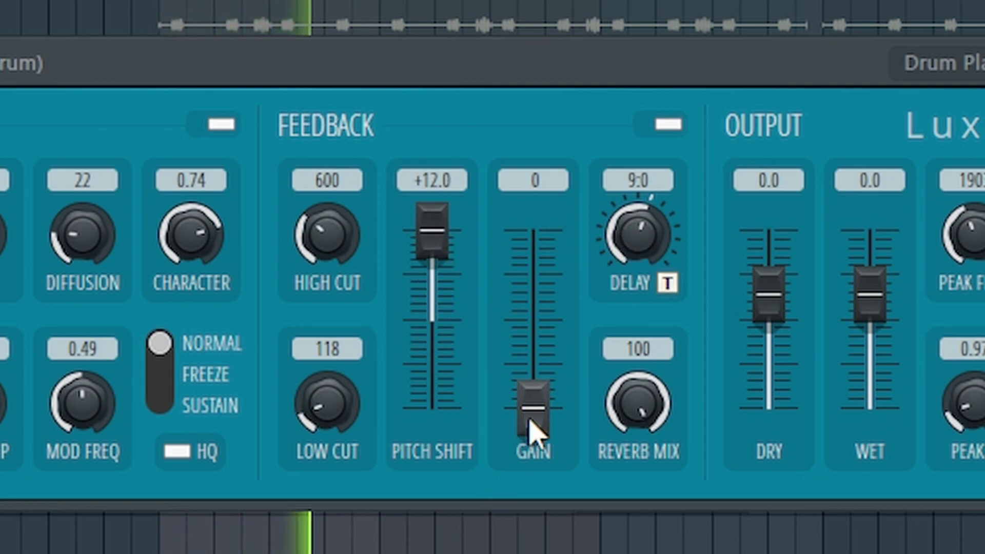
Raise the feedback gain gradually to 78 while the verse plays
{"action": "left_click_drag", "start_coordinate": [543, 446], "coordinate": [543, 410]}
{"action": "scroll", "coordinate": [543, 410], "scroll_direction": "up", "scroll_amount": 12}
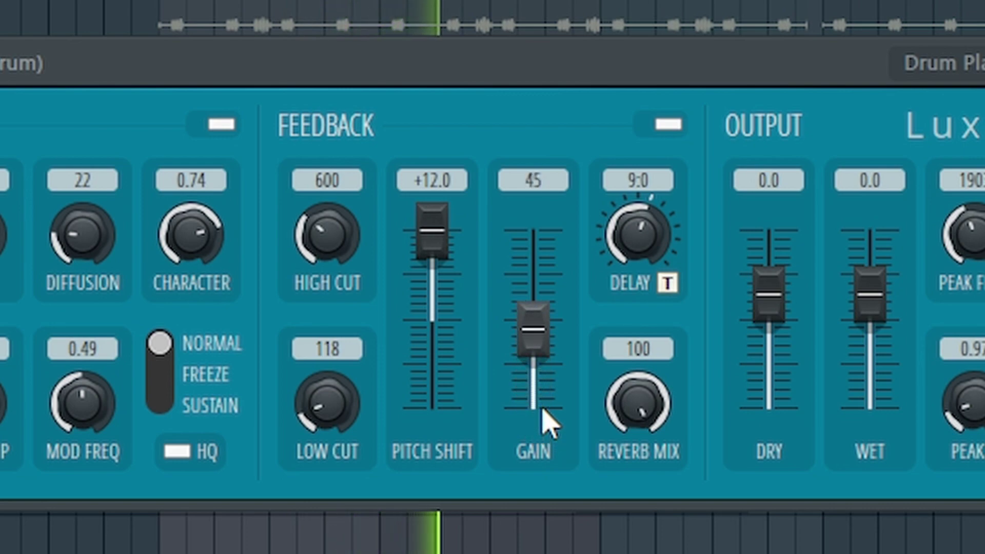
{"action": "scroll", "coordinate": [543, 410], "scroll_direction": "up", "scroll_amount": 8}
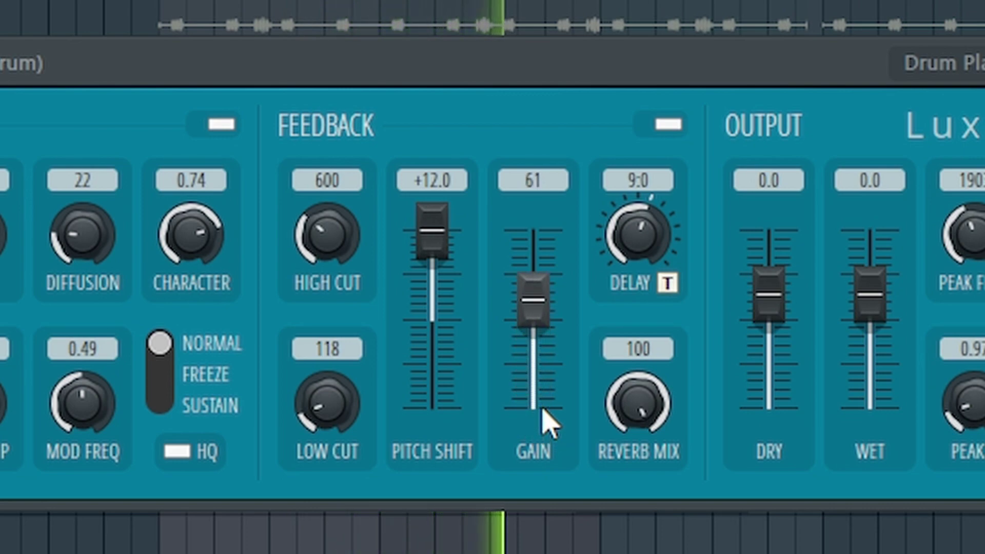
{"action": "scroll", "coordinate": [544, 410], "scroll_direction": "up", "scroll_amount": 6}
{"action": "scroll", "coordinate": [538, 304], "scroll_direction": "up", "scroll_amount": 2}
{"action": "scroll", "coordinate": [542, 308], "scroll_direction": "up", "scroll_amount": 5}
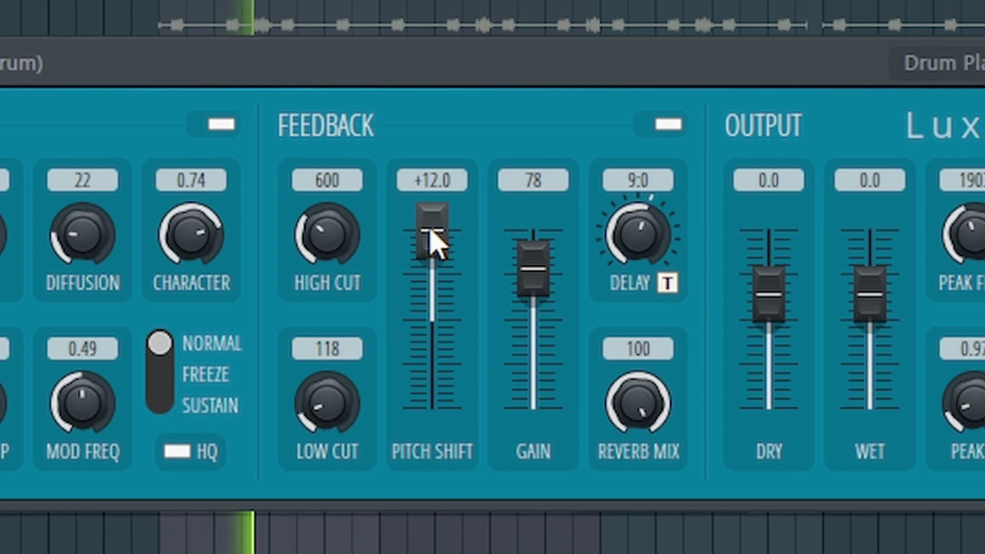
Set the feedback pitch shift to -12.0, the gain to 80 and the reverb mix to 86
{"action": "left_click_drag", "start_coordinate": [433, 237], "coordinate": [433, 406]}
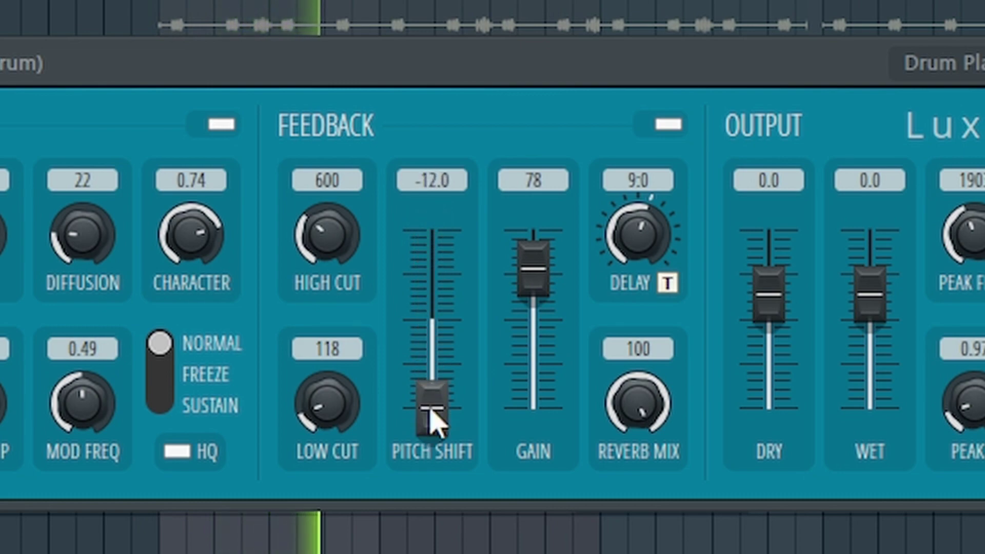
{"action": "scroll", "coordinate": [549, 292], "scroll_direction": "up", "scroll_amount": 4}
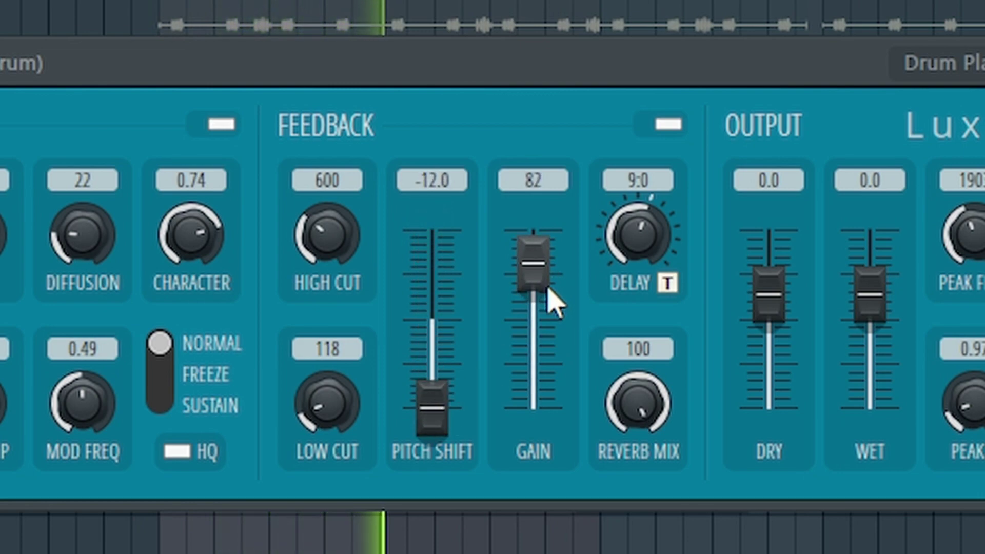
{"action": "scroll", "coordinate": [549, 300], "scroll_direction": "down", "scroll_amount": 2}
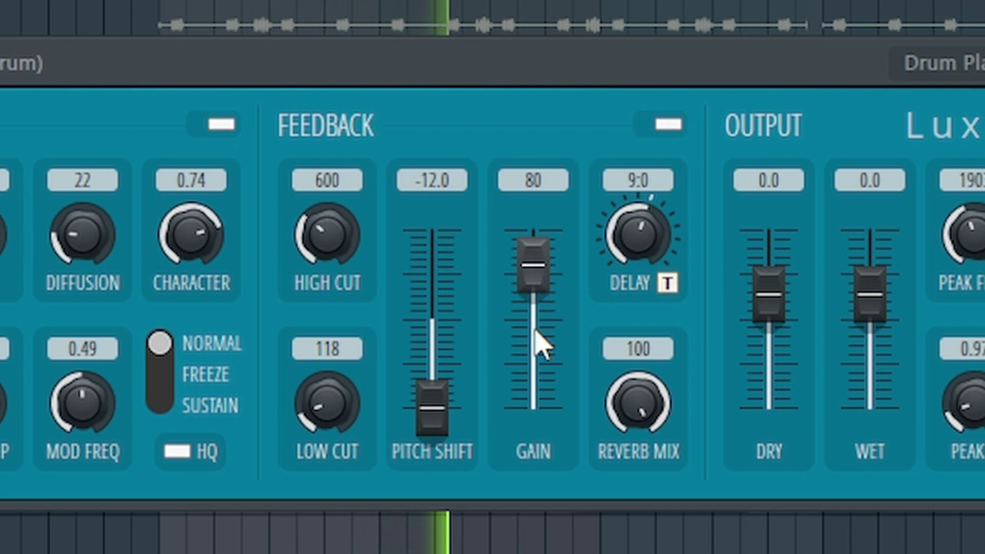
{"action": "scroll", "coordinate": [621, 416], "scroll_direction": "down", "scroll_amount": 2}
{"action": "scroll", "coordinate": [622, 402], "scroll_direction": "down", "scroll_amount": 12}
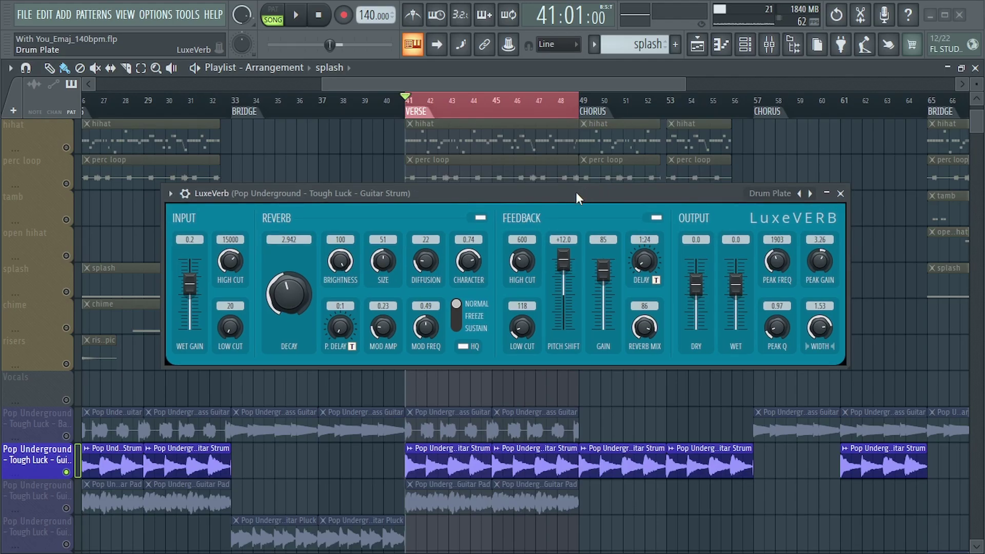
Open the reverb's preset list, close it, and reveal and hide the Envelope section
{"action": "left_click", "coordinate": [774, 195]}
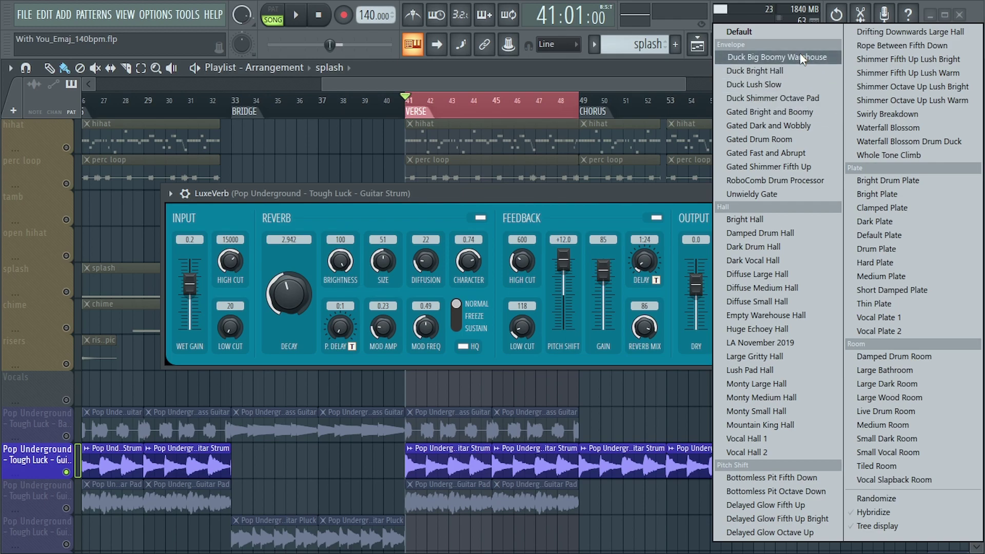
{"action": "left_click", "coordinate": [530, 365]}
{"action": "left_click", "coordinate": [530, 372]}
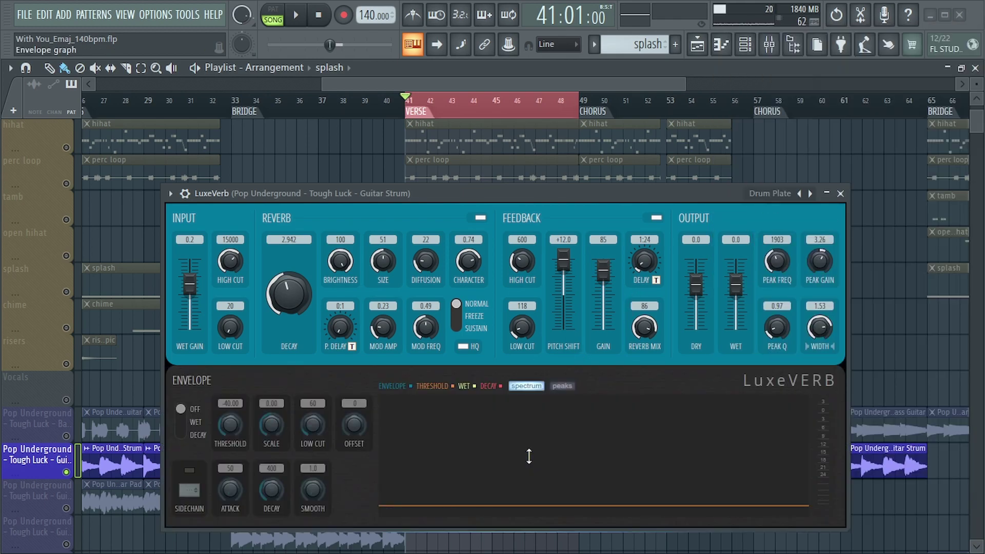
{"action": "left_click", "coordinate": [529, 365]}
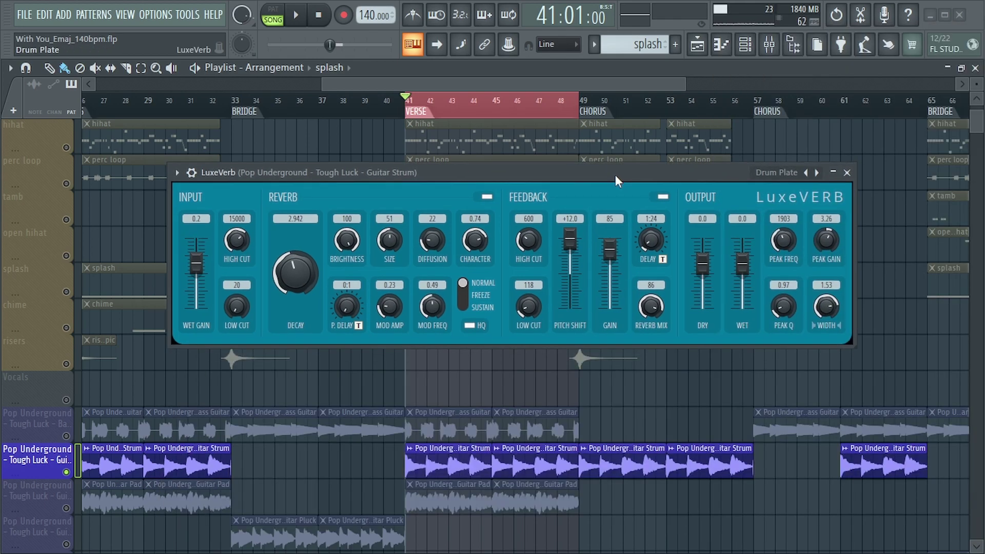
Unsolo the Guitar Strum track and play the verse with the full arrangement
{"action": "left_click_drag", "start_coordinate": [672, 175], "coordinate": [706, 169]}
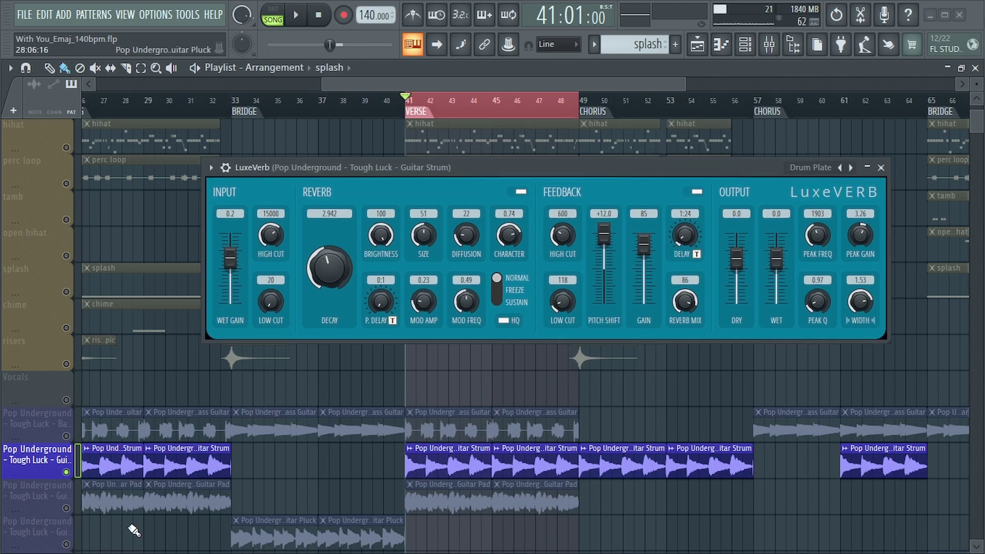
{"action": "right_click", "coordinate": [66, 472]}
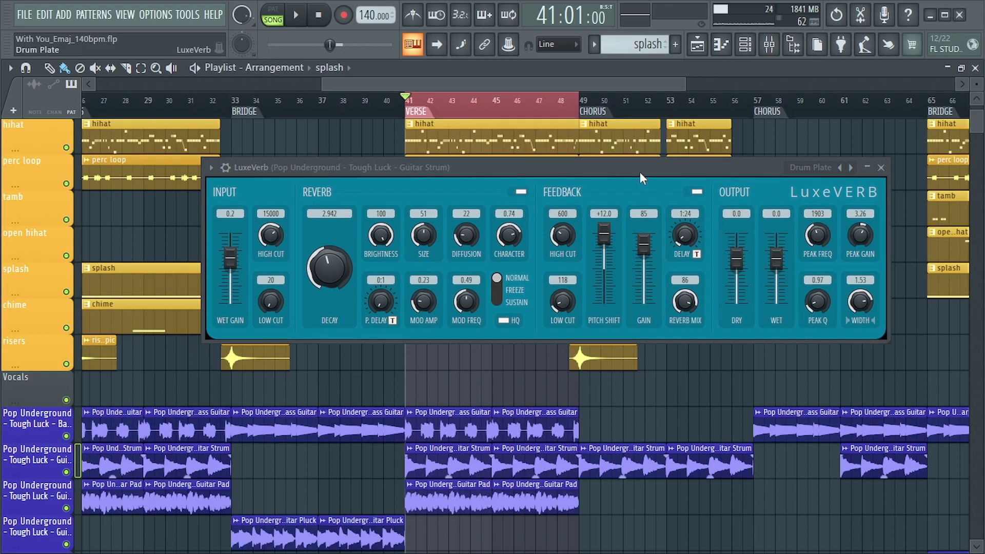
{"action": "left_click_drag", "start_coordinate": [641, 179], "coordinate": [591, 192]}
{"action": "key", "text": "space"}
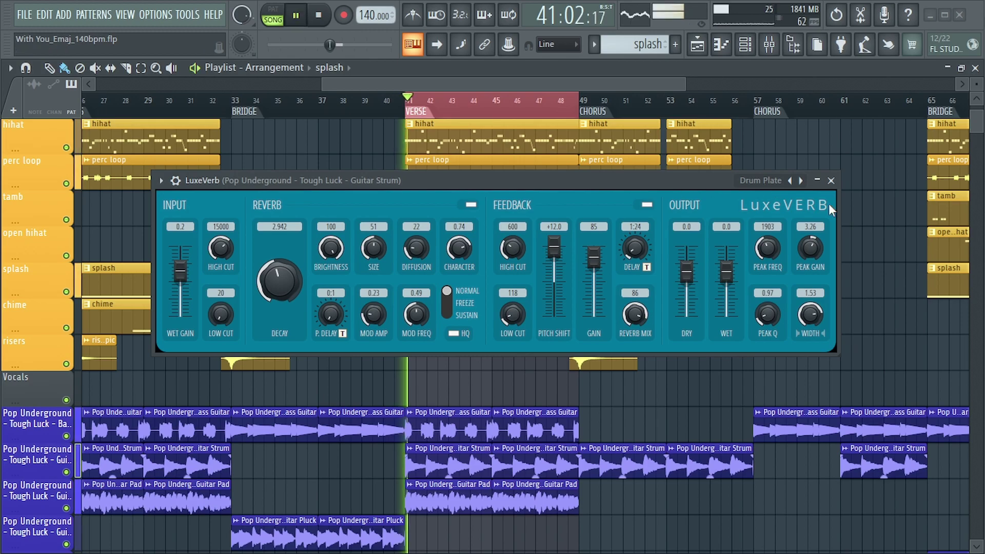
Audition the Bright Hall and Diffuse Large Hall reverb presets on the guitar strum while the verse plays
{"action": "left_click", "coordinate": [761, 180]}
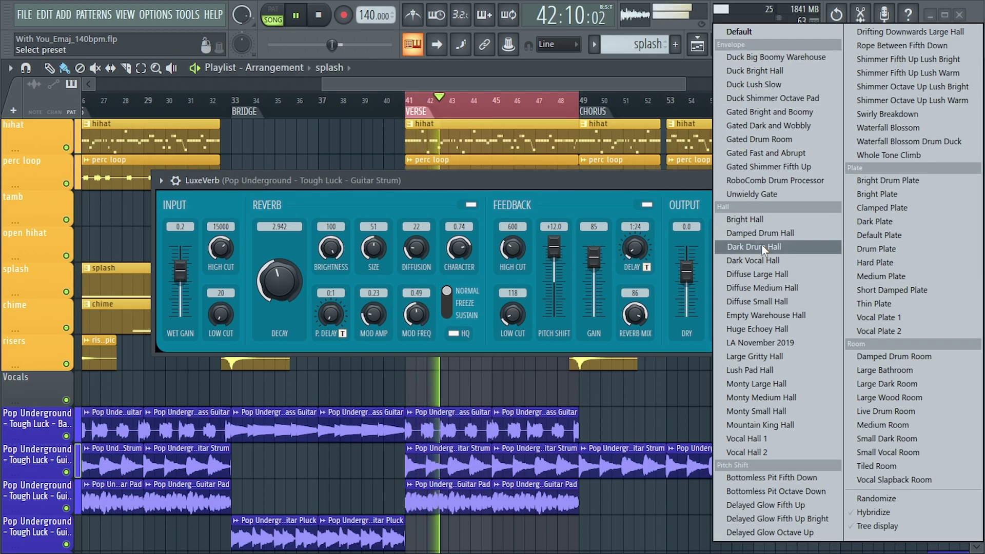
{"action": "left_click", "coordinate": [758, 220]}
{"action": "left_click_drag", "start_coordinate": [703, 180], "coordinate": [677, 180]}
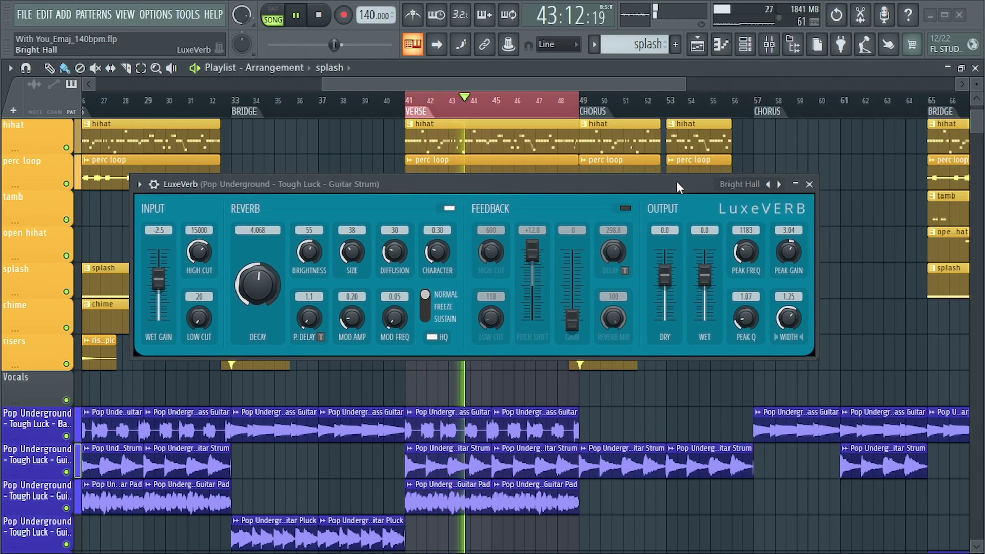
{"action": "left_click", "coordinate": [739, 184]}
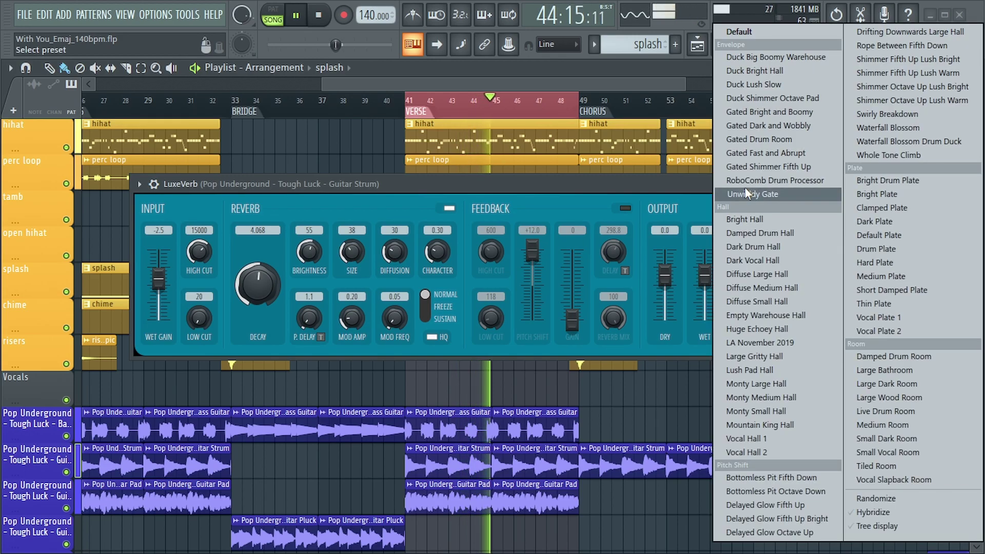
{"action": "left_click", "coordinate": [753, 274]}
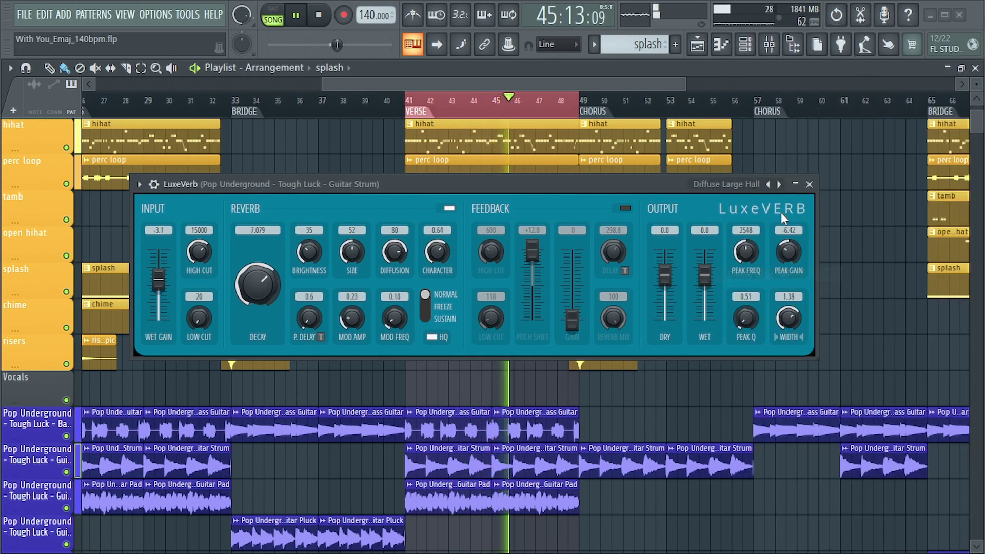
Step forward through the following hall presets as far as Empty Warehouse Hall
{"action": "left_click", "coordinate": [779, 184]}
{"action": "left_click", "coordinate": [779, 183]}
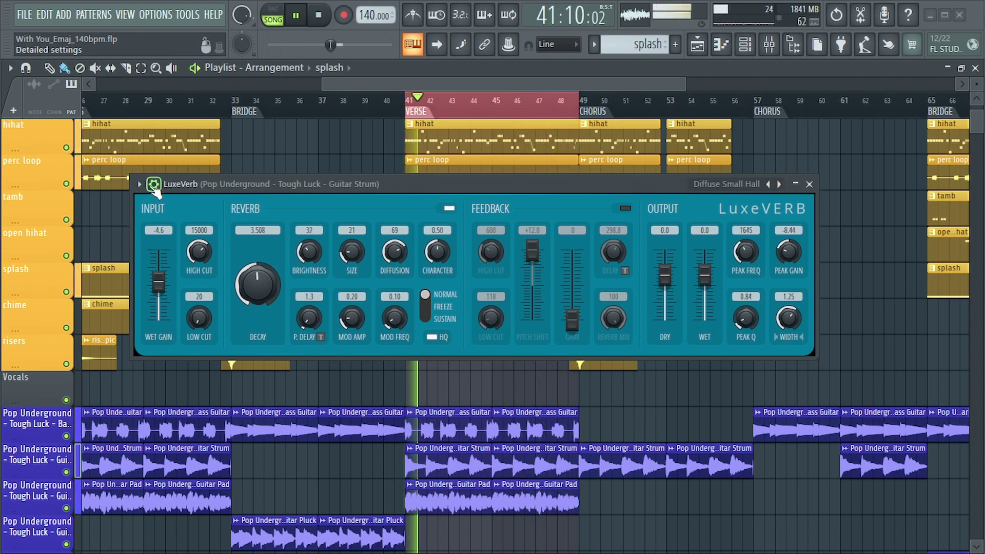
{"action": "left_click", "coordinate": [779, 183]}
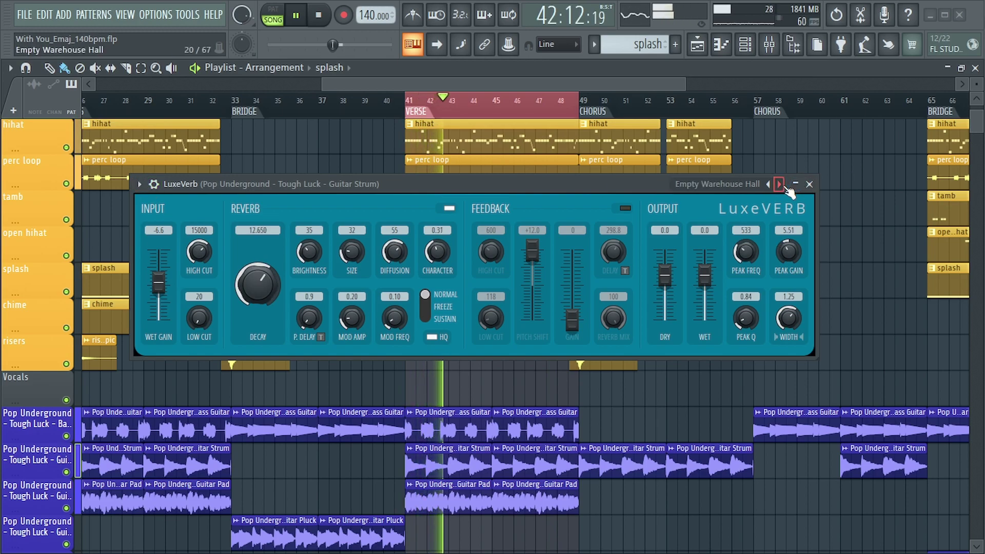
Audition the Bright Drum Plate preset and advance to the next plate preset, Bright Plate
{"action": "left_click", "coordinate": [718, 183]}
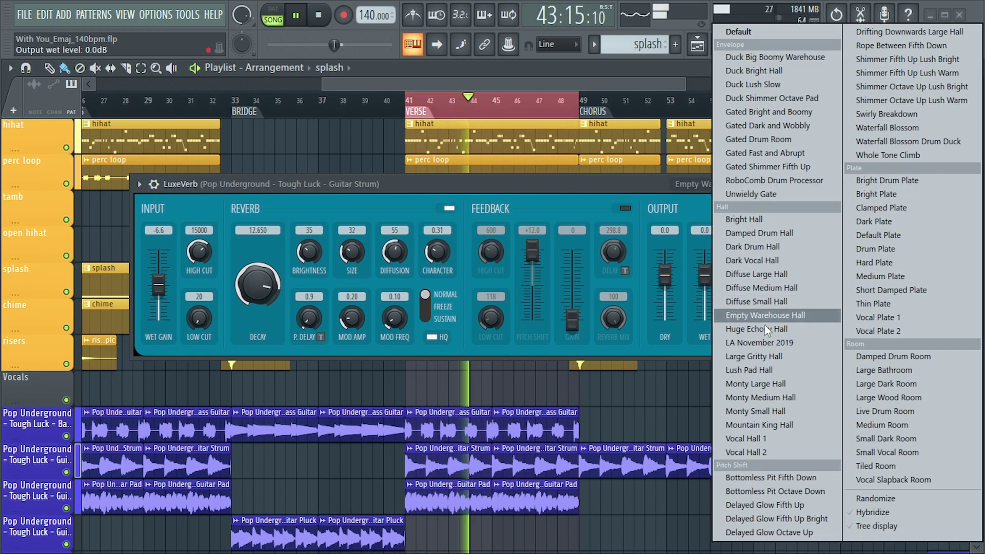
{"action": "left_click", "coordinate": [897, 179]}
{"action": "left_click_drag", "start_coordinate": [616, 185], "coordinate": [624, 167]}
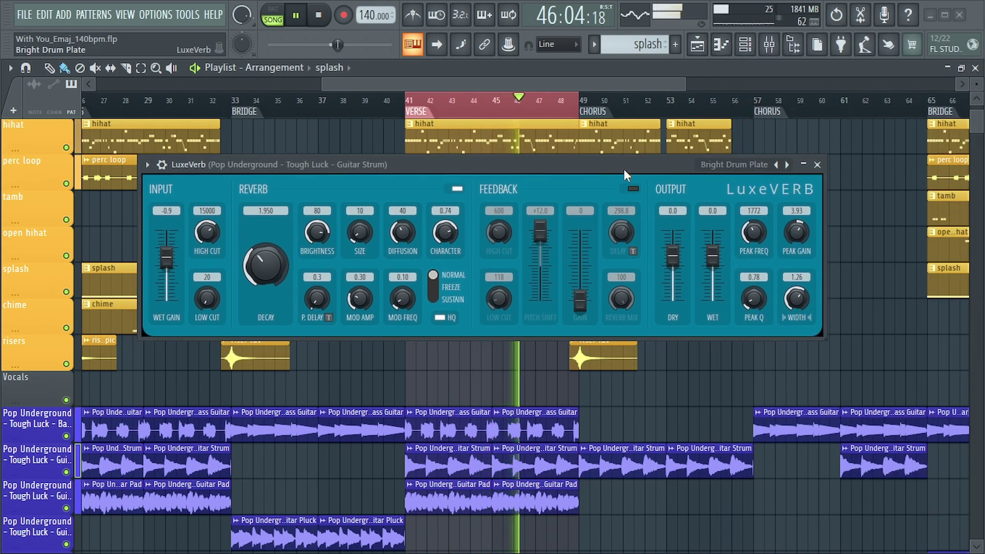
{"action": "left_click", "coordinate": [788, 165]}
{"action": "left_click_drag", "start_coordinate": [612, 165], "coordinate": [616, 190]}
Audition the Damped Drum Room preset and switch the reverb to the Large Dark Room preset
{"action": "left_click", "coordinate": [749, 183]}
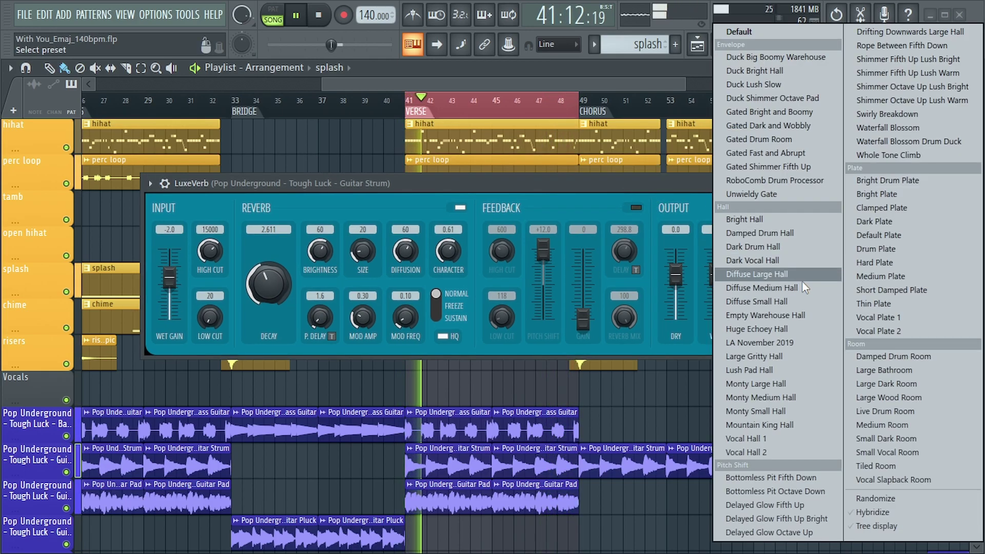
{"action": "left_click", "coordinate": [892, 356]}
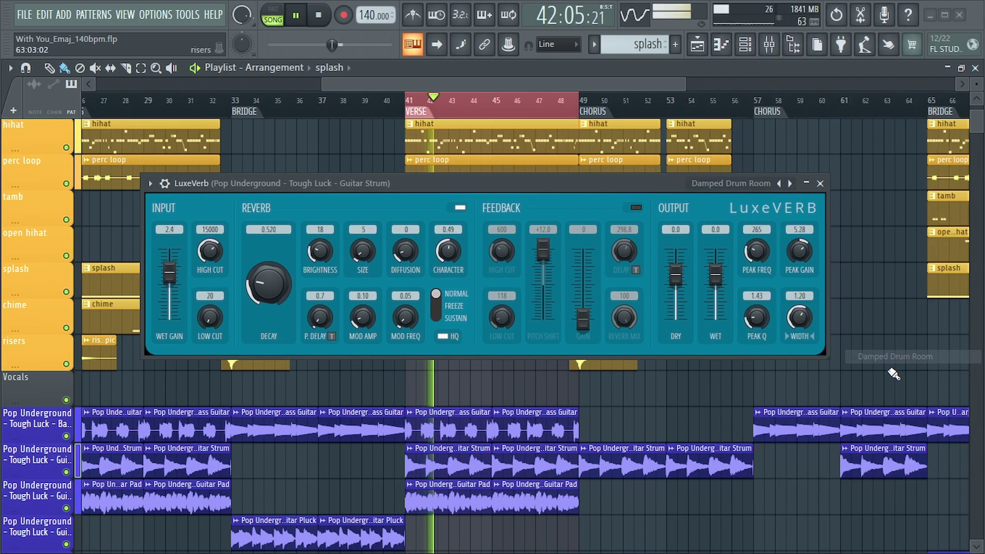
{"action": "left_click", "coordinate": [749, 188]}
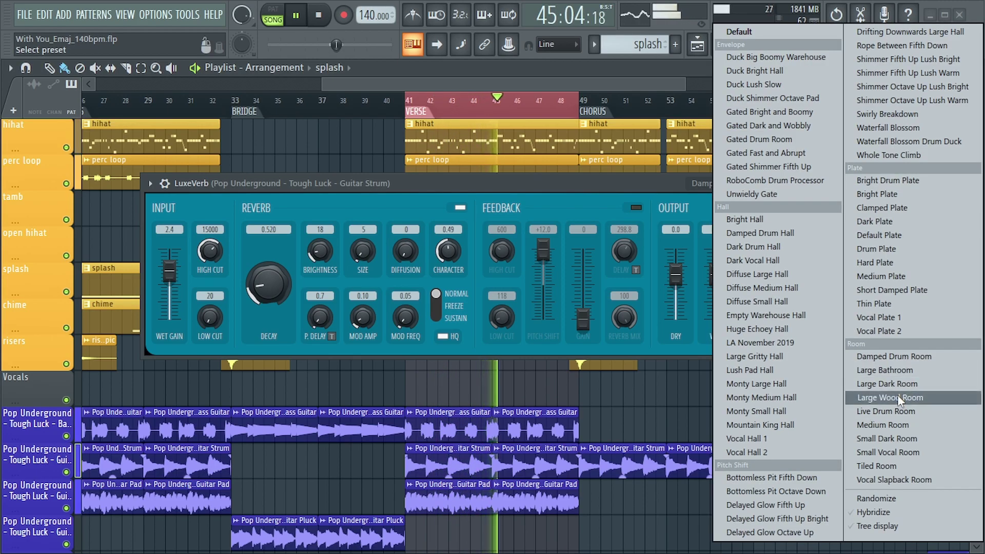
{"action": "left_click", "coordinate": [897, 383]}
{"action": "left_click_drag", "start_coordinate": [661, 188], "coordinate": [663, 179]}
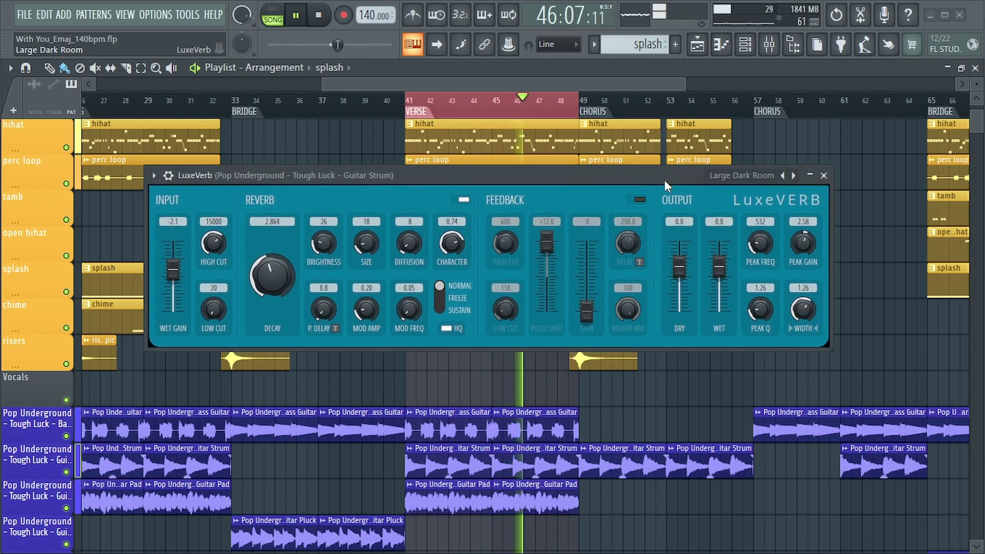
Turn on the Feedback section, stop playback and raise the feedback gain to 77
{"action": "left_click", "coordinate": [639, 200]}
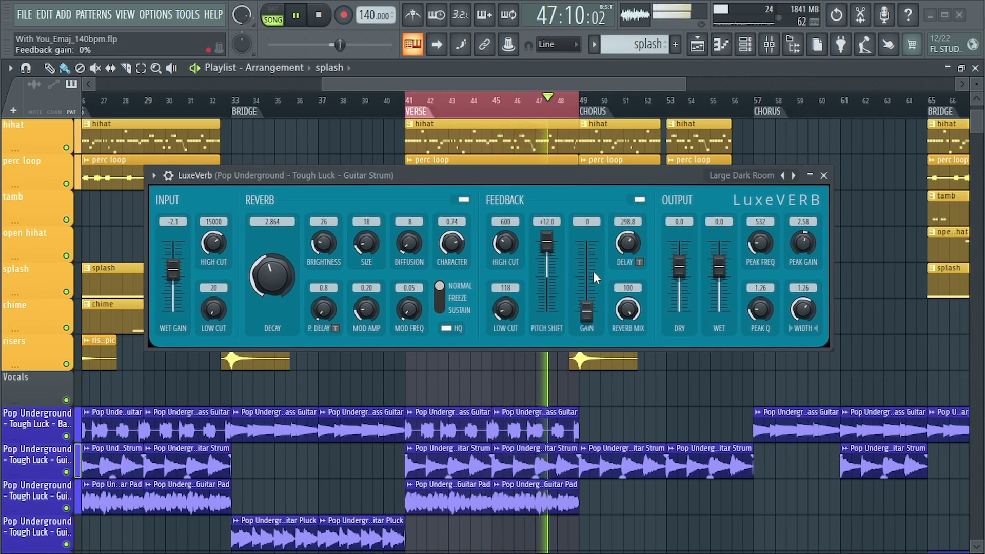
{"action": "scroll", "coordinate": [590, 321], "scroll_direction": "up", "scroll_amount": 4}
{"action": "key", "text": "space"}
{"action": "scroll", "coordinate": [590, 321], "scroll_direction": "up", "scroll_amount": 4}
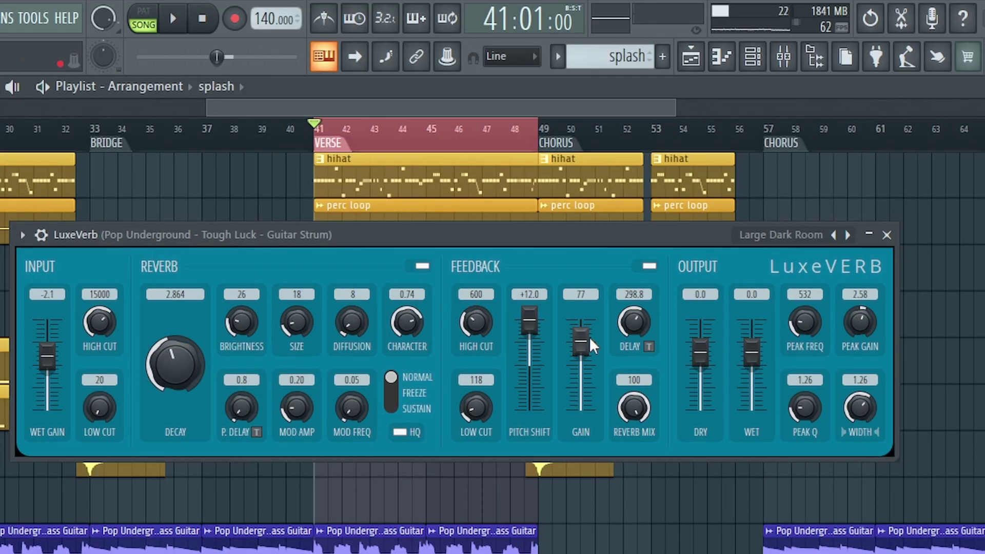
Play the verse with the Guitar Strum track soloed, raise the feedback gain to 86 and stop playback
{"action": "left_click_drag", "start_coordinate": [566, 233], "coordinate": [576, 236]}
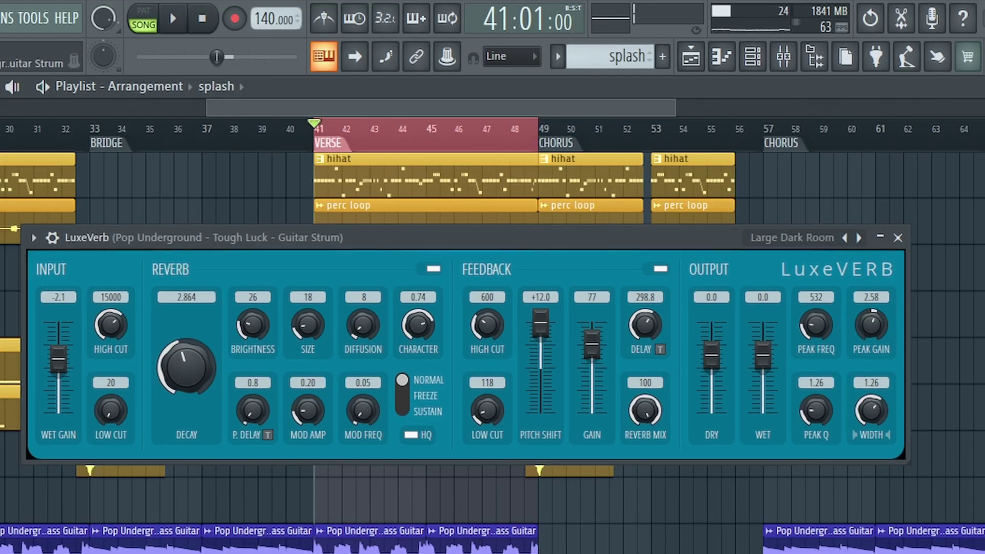
{"action": "key", "text": "space"}
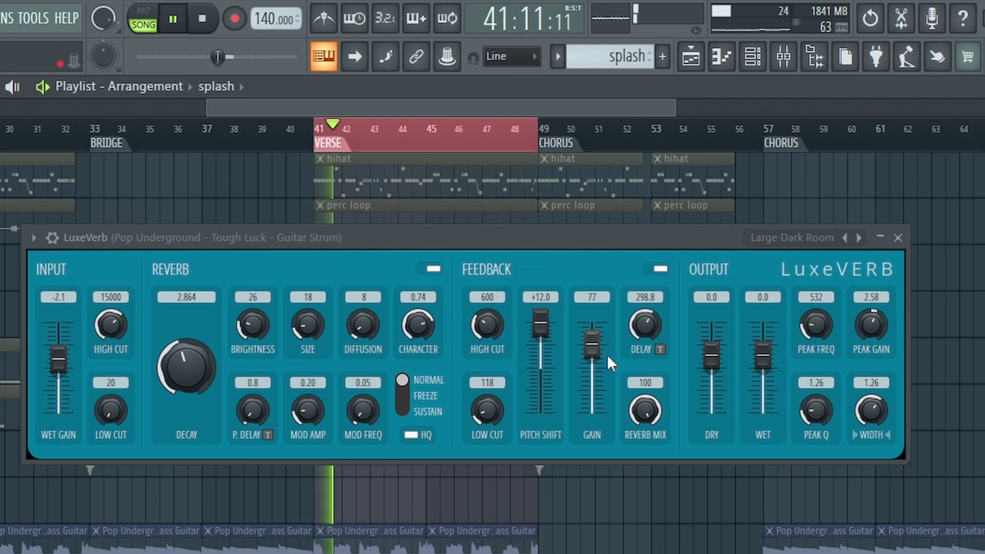
{"action": "scroll", "coordinate": [602, 352], "scroll_direction": "up", "scroll_amount": 1}
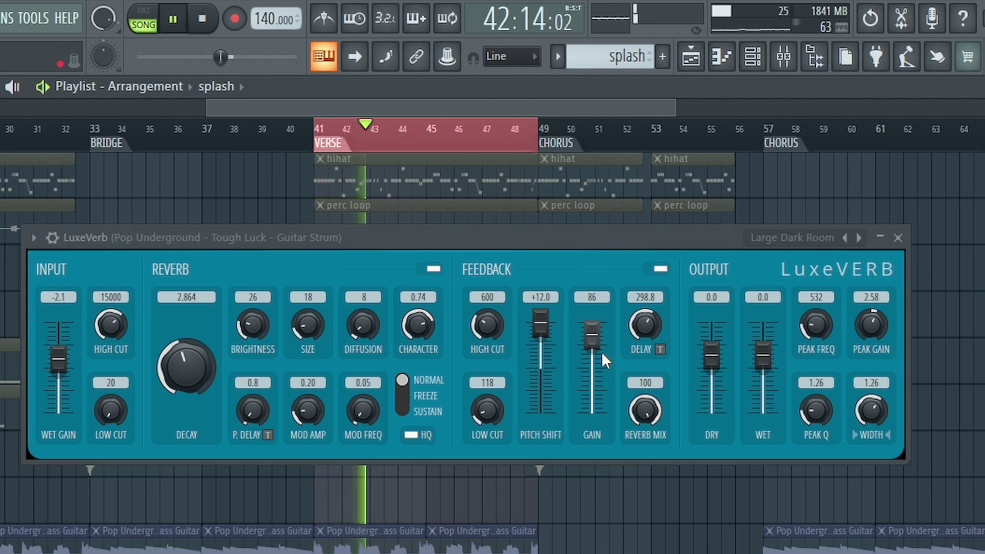
{"action": "left_click_drag", "start_coordinate": [600, 237], "coordinate": [611, 253]}
{"action": "key", "text": "space"}
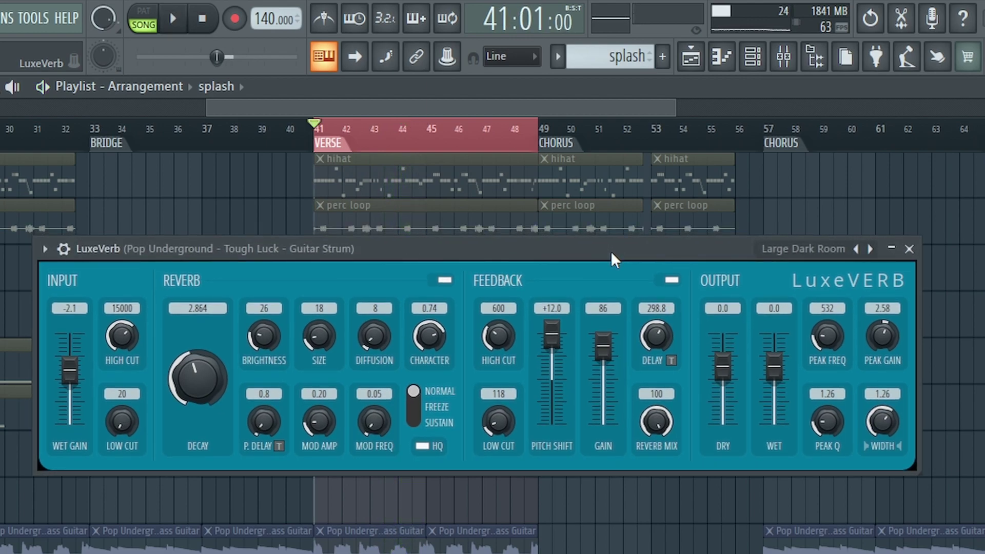